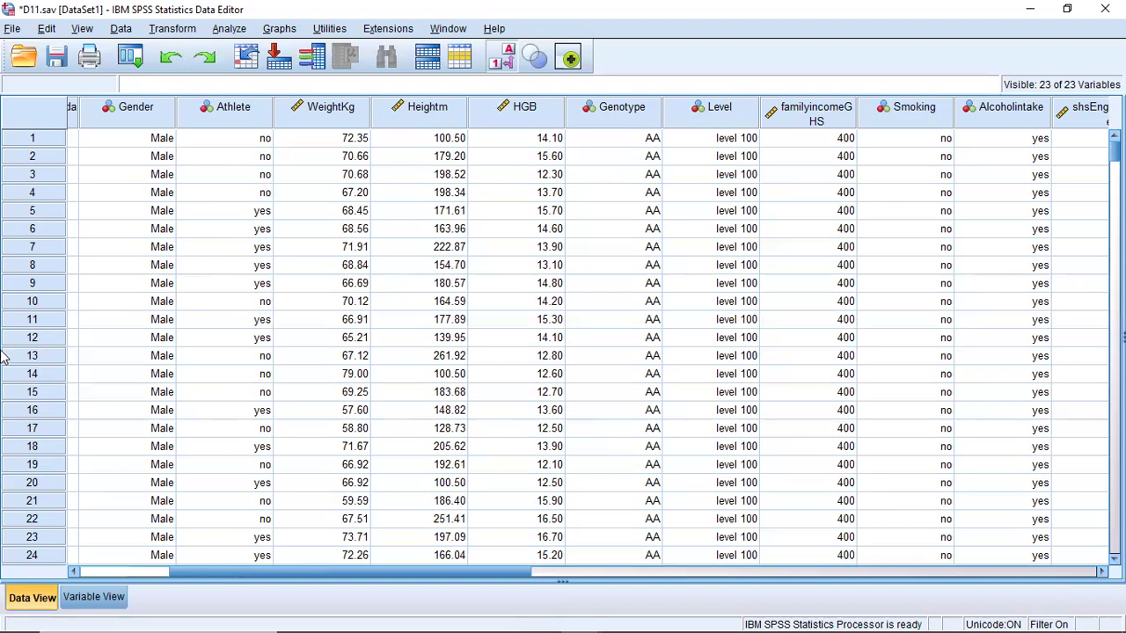
- Apply the case selection condition Genotype = 1, filtering out the unselected cases, and return to the data
{"action": "left_click", "coordinate": [460, 58]}
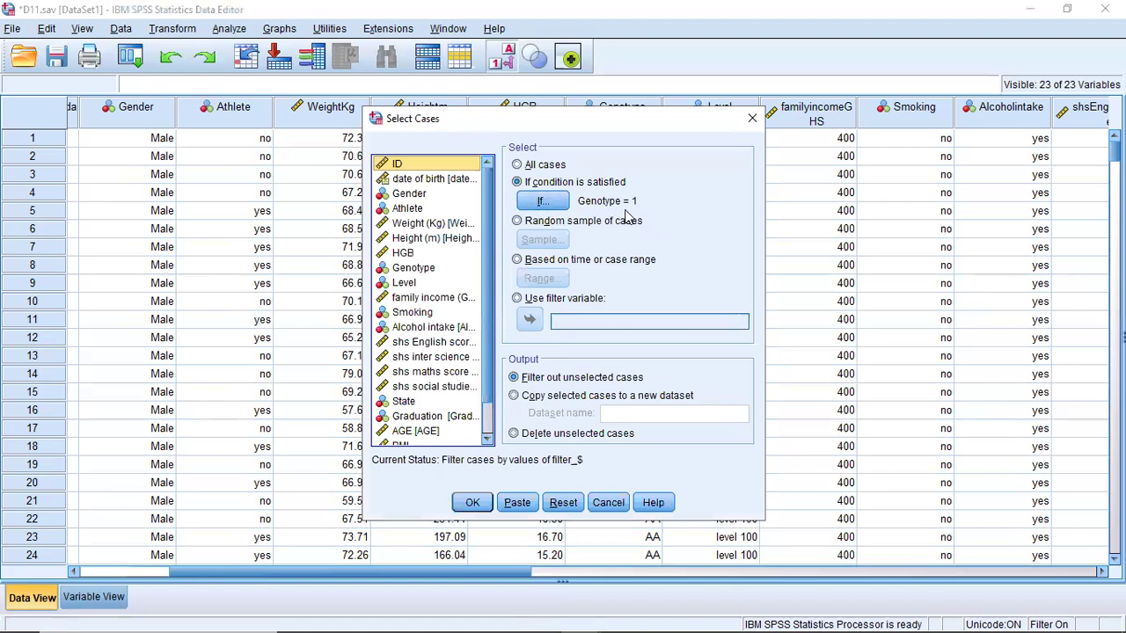
{"action": "left_click", "coordinate": [477, 504]}
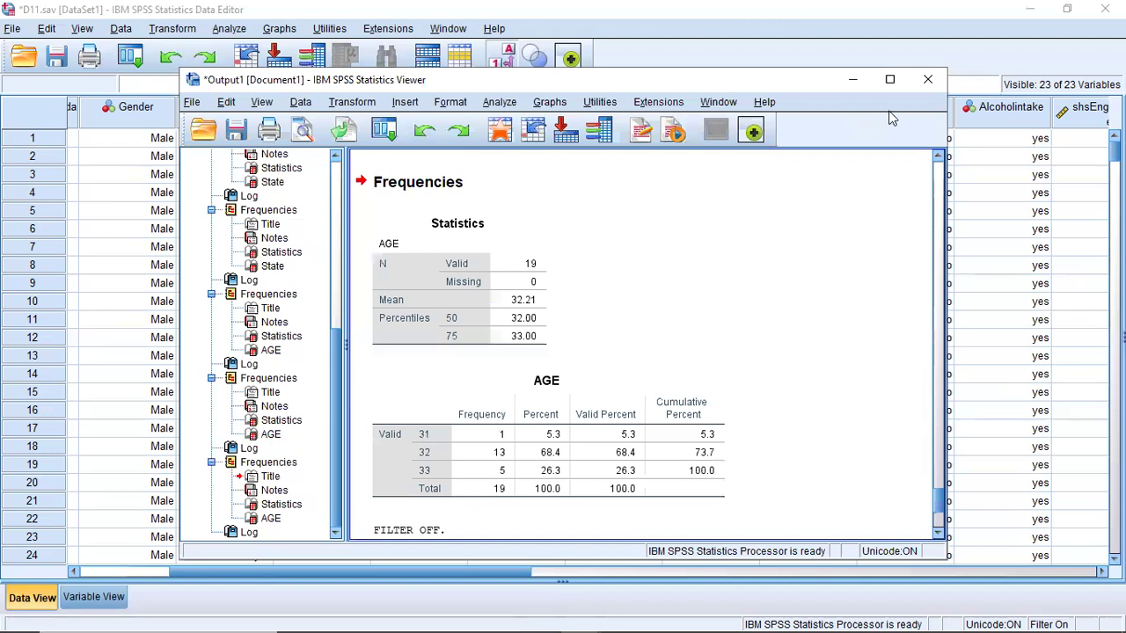
{"action": "left_click", "coordinate": [852, 80]}
- Set up Frequencies for AGE with only the maximum requested, switching off the mean and percentiles
{"action": "left_click", "coordinate": [231, 30]}
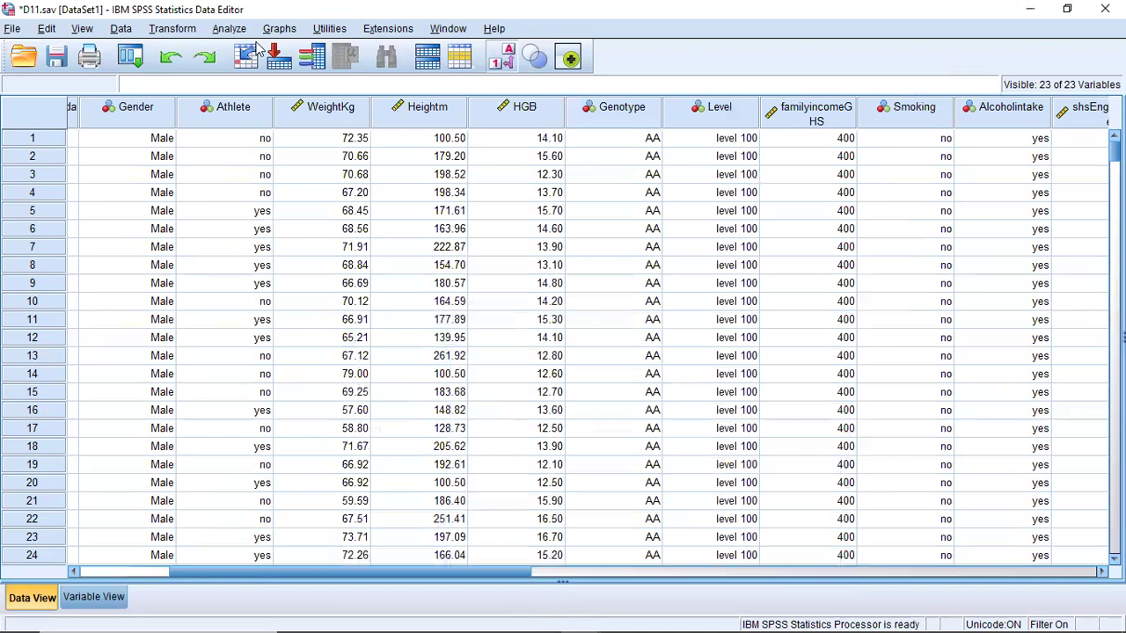
{"action": "mouse_move", "coordinate": [352, 70]}
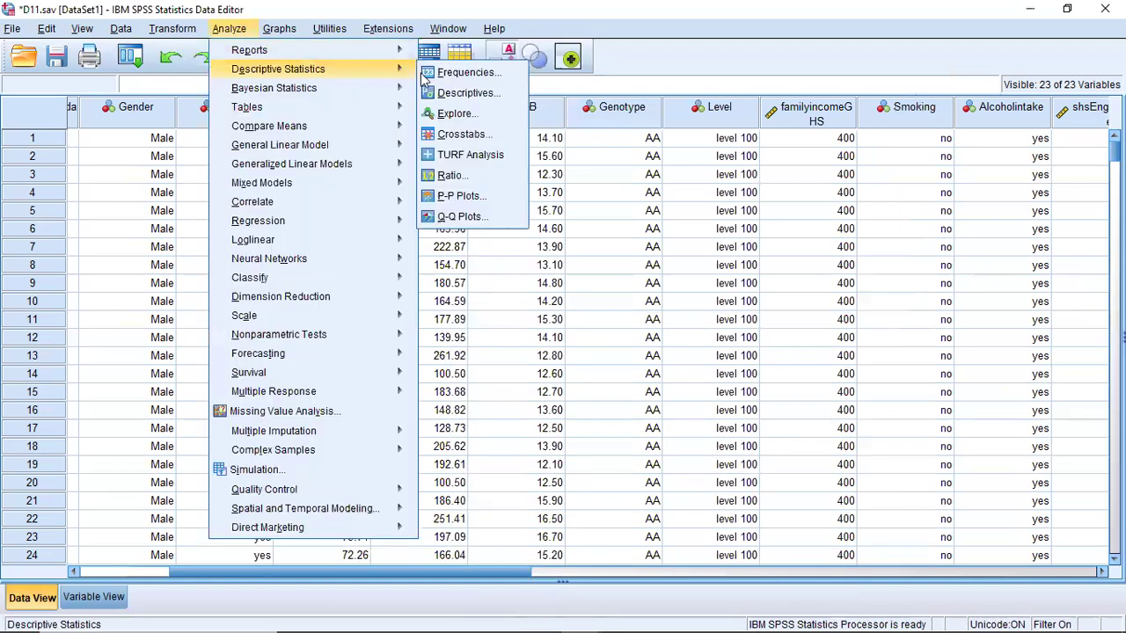
{"action": "left_click", "coordinate": [422, 72]}
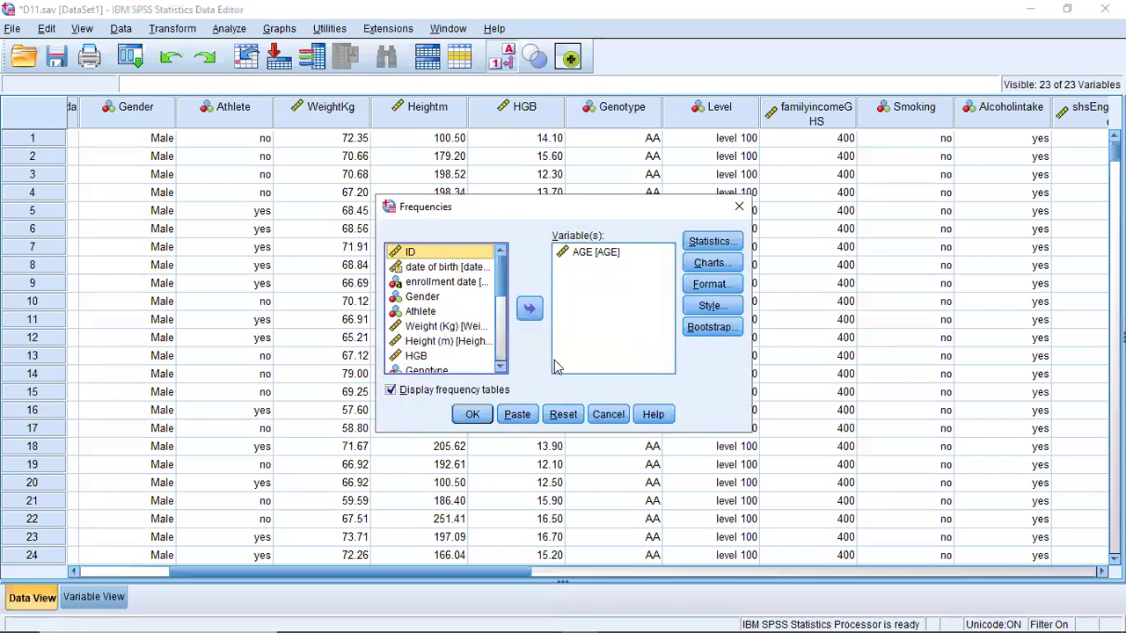
{"action": "left_click", "coordinate": [708, 244]}
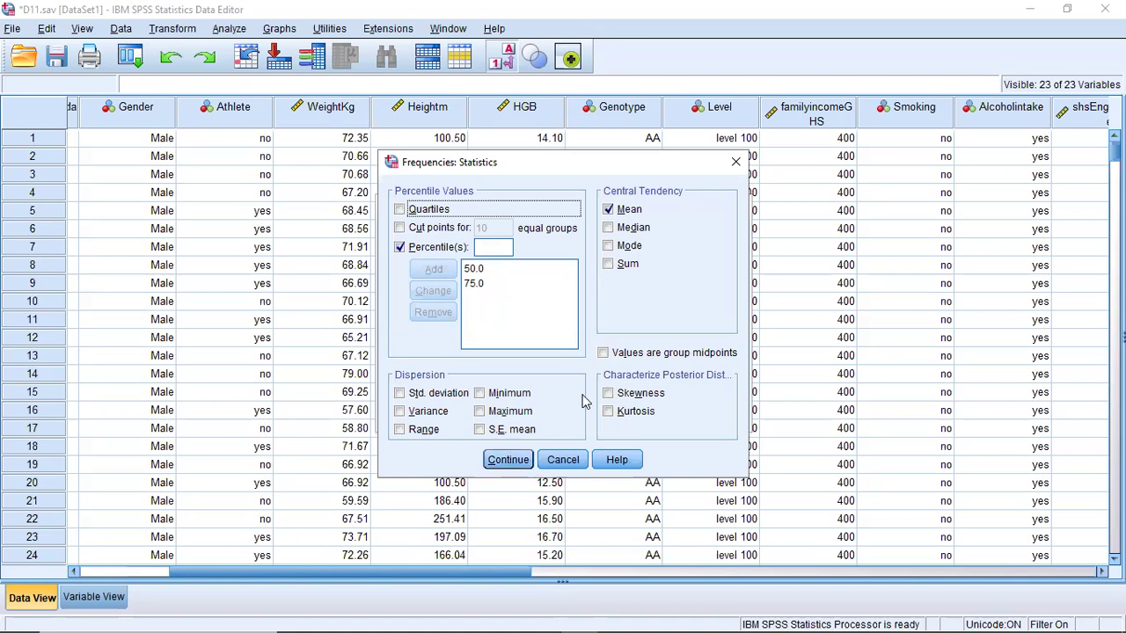
{"action": "left_click", "coordinate": [608, 211]}
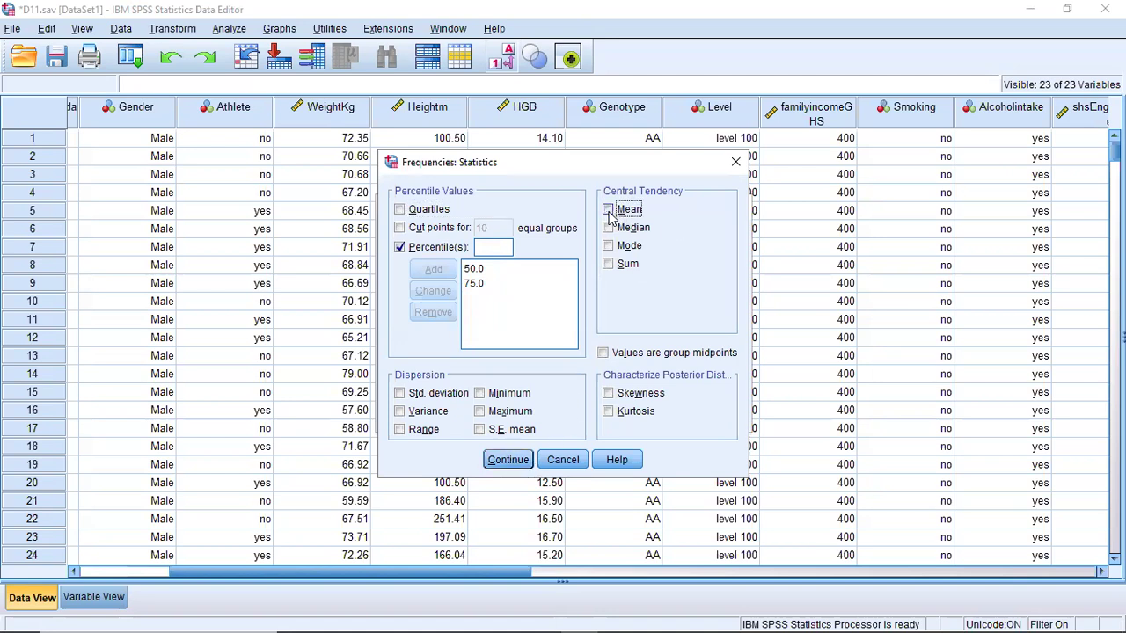
{"action": "left_click", "coordinate": [399, 248]}
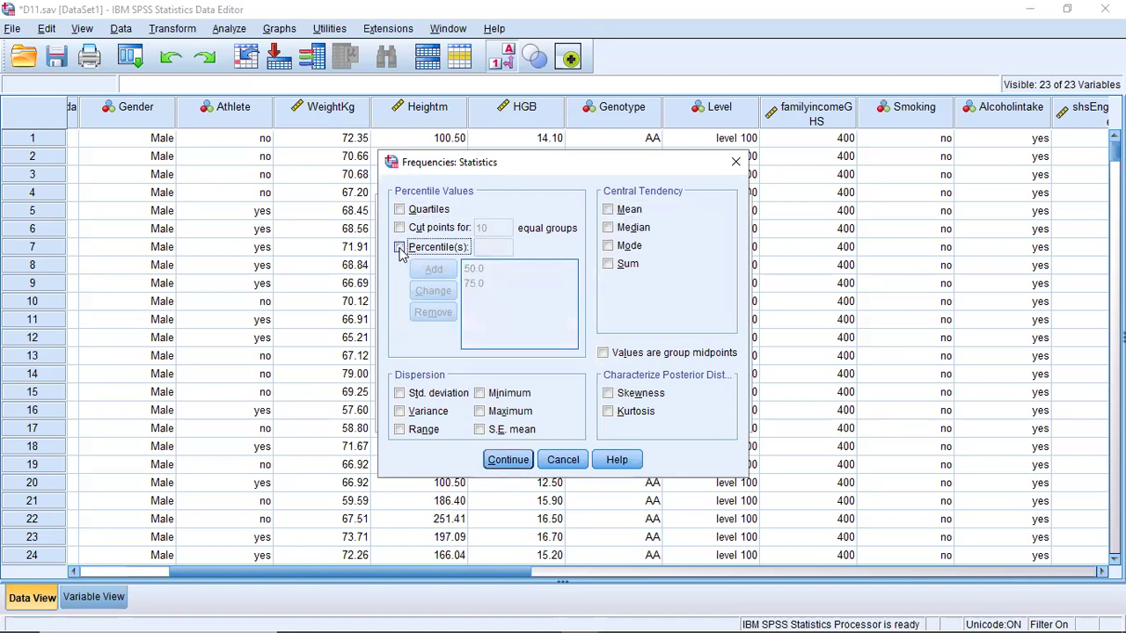
{"action": "left_click", "coordinate": [479, 411]}
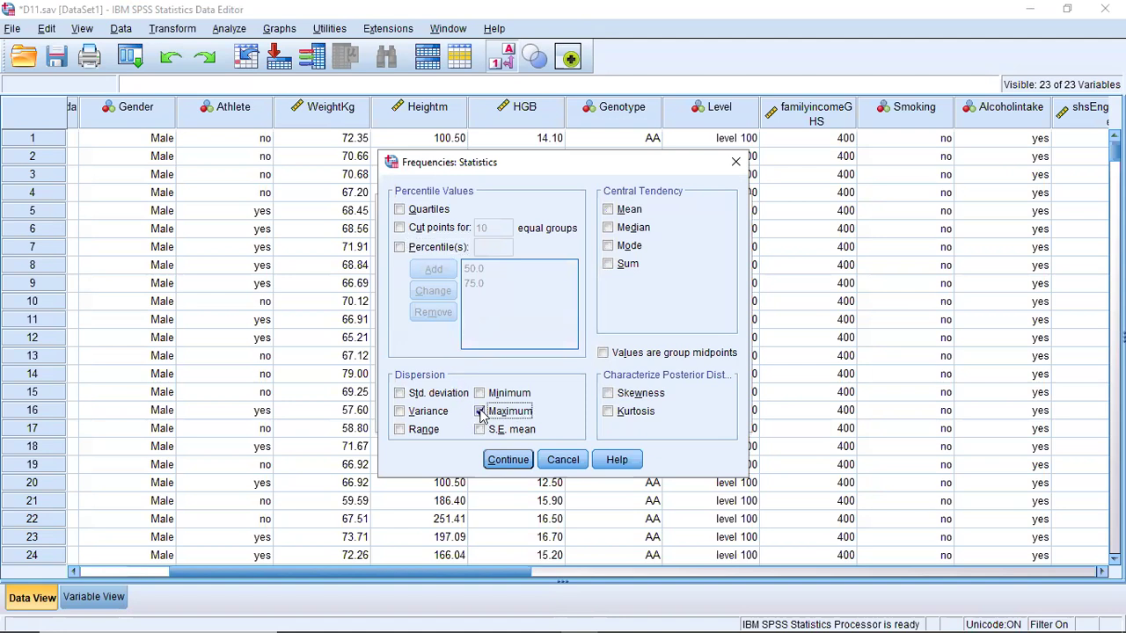
{"action": "left_click", "coordinate": [507, 460]}
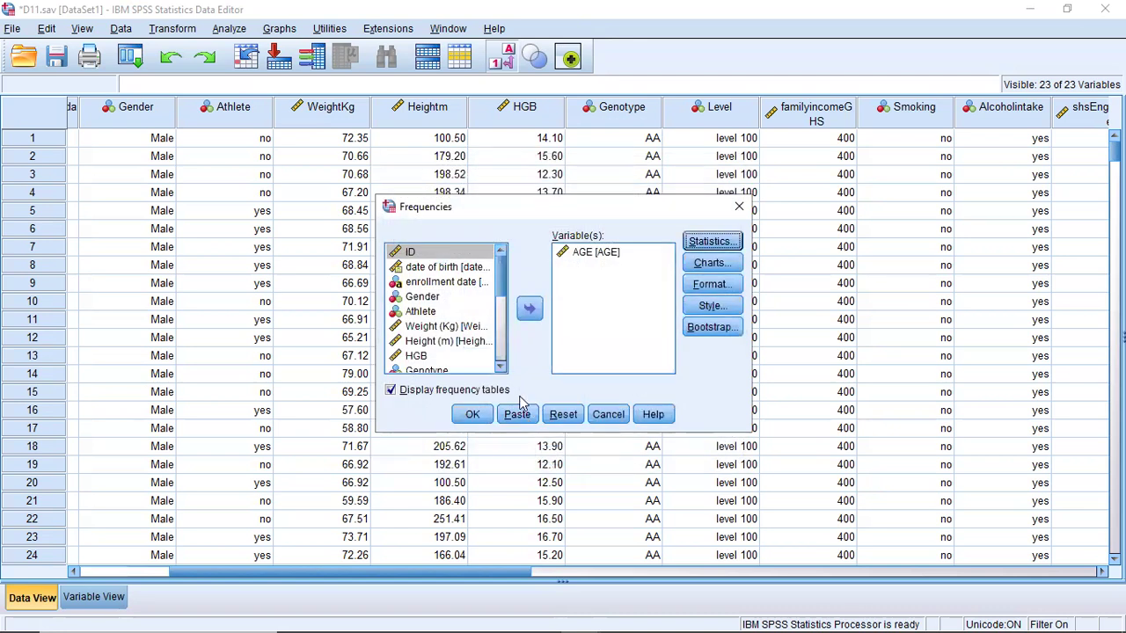
- Run the AGE frequency analysis and review its output before returning to the data
{"action": "left_click", "coordinate": [473, 417]}
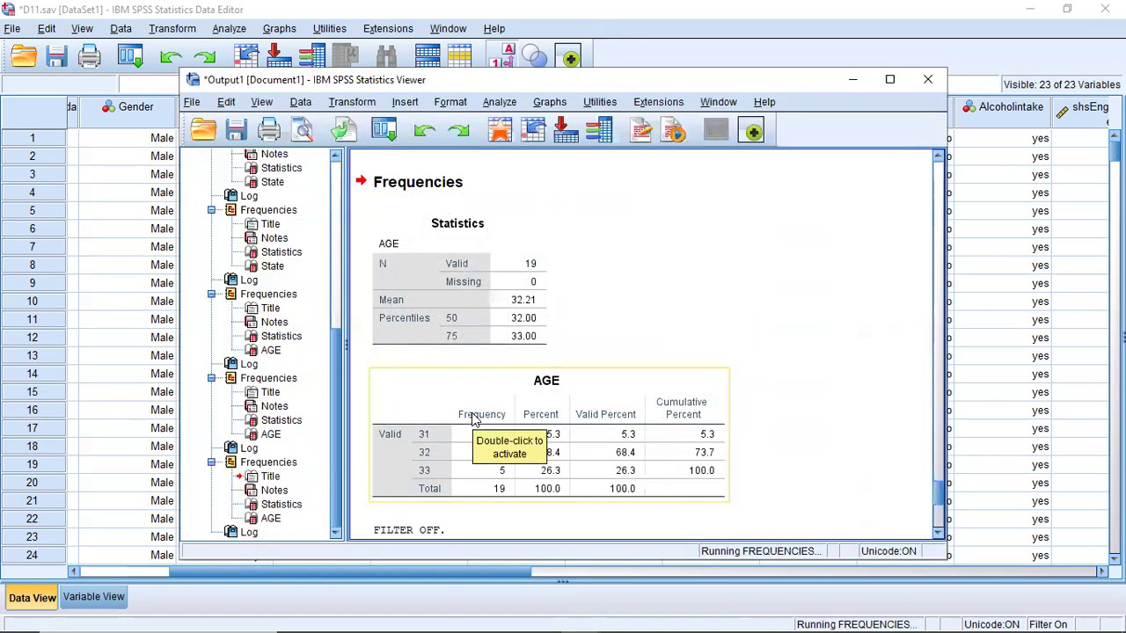
{"action": "scroll", "coordinate": [471, 413], "scroll_direction": "up", "scroll_amount": 2}
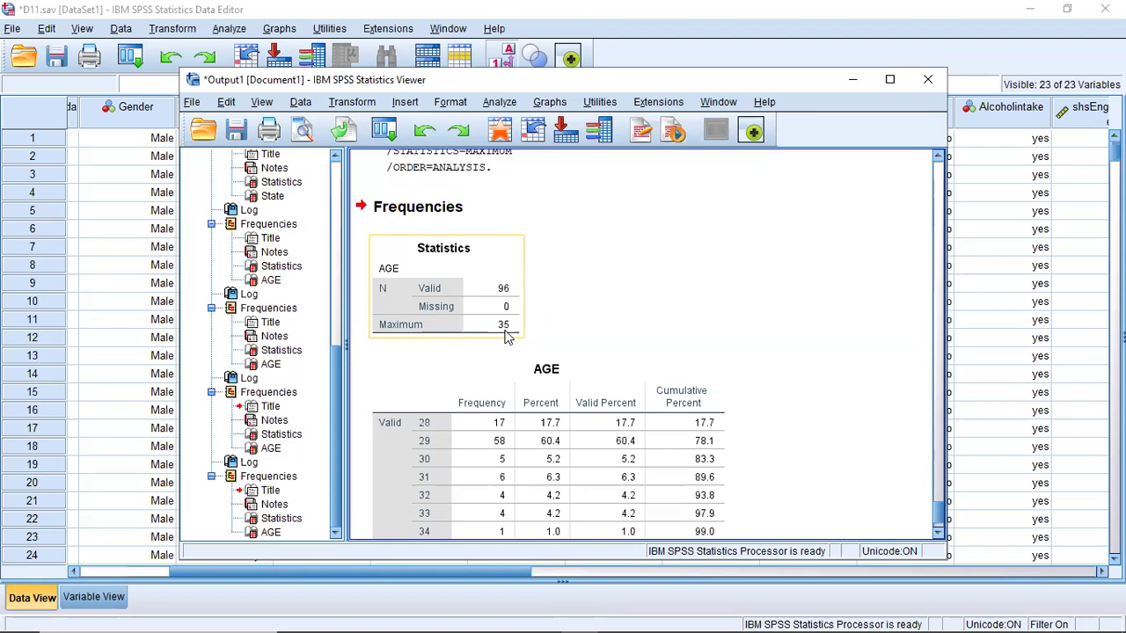
{"action": "left_click", "coordinate": [853, 80]}
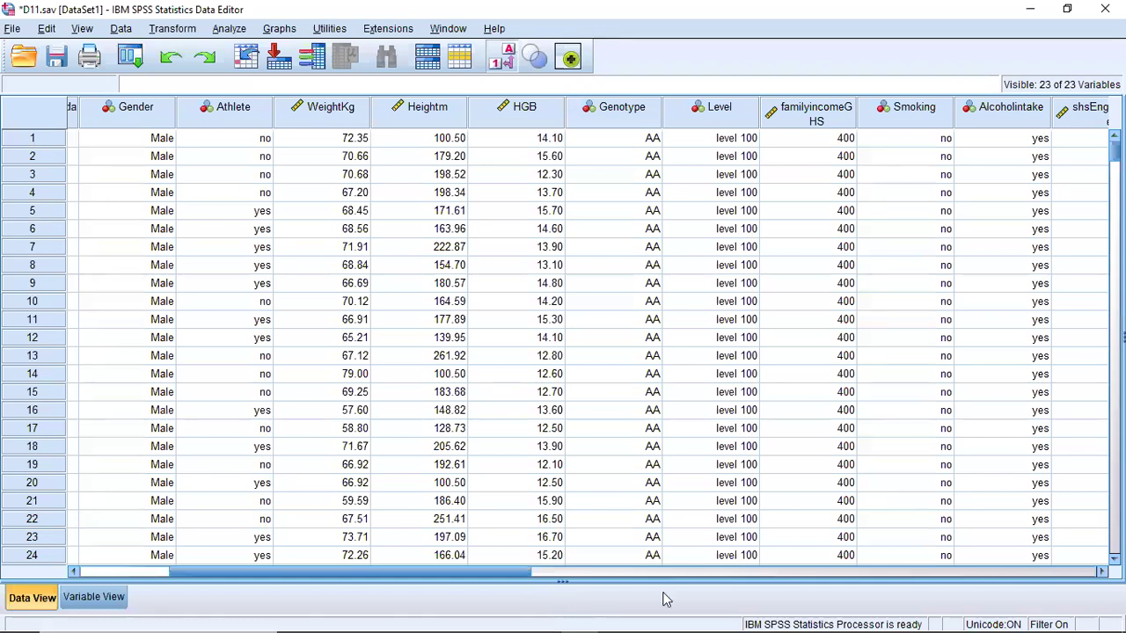
- In Recode into Different Variables, replace the BMI to BMI_CAT mapping with the shs inter science score as input variable
{"action": "left_click_drag", "start_coordinate": [518, 572], "coordinate": [783, 583]}
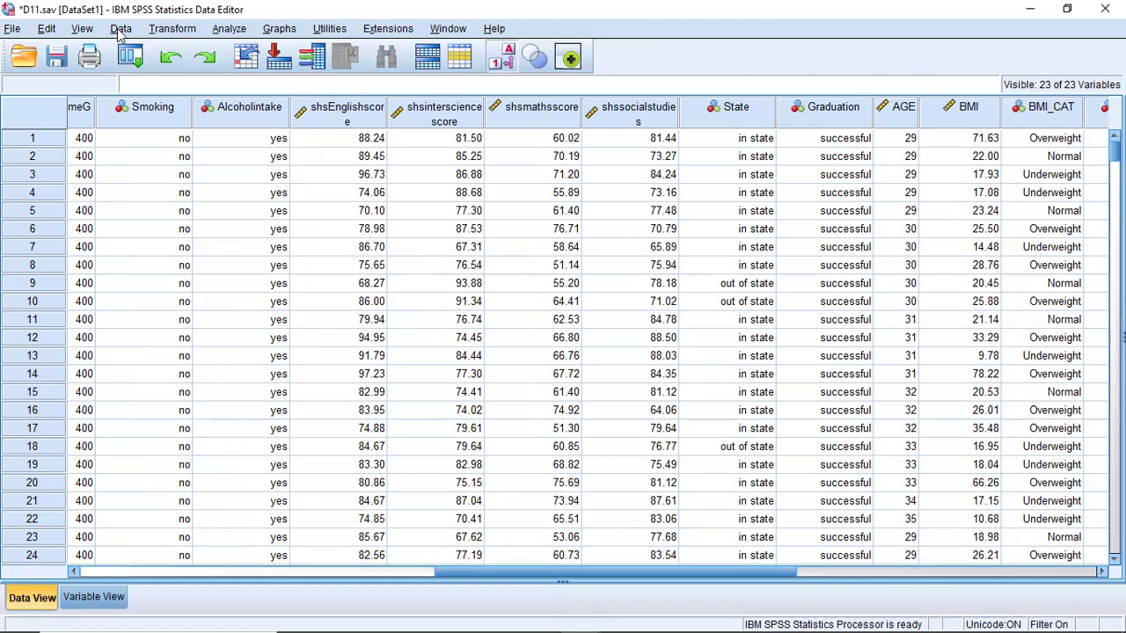
{"action": "left_click", "coordinate": [172, 30]}
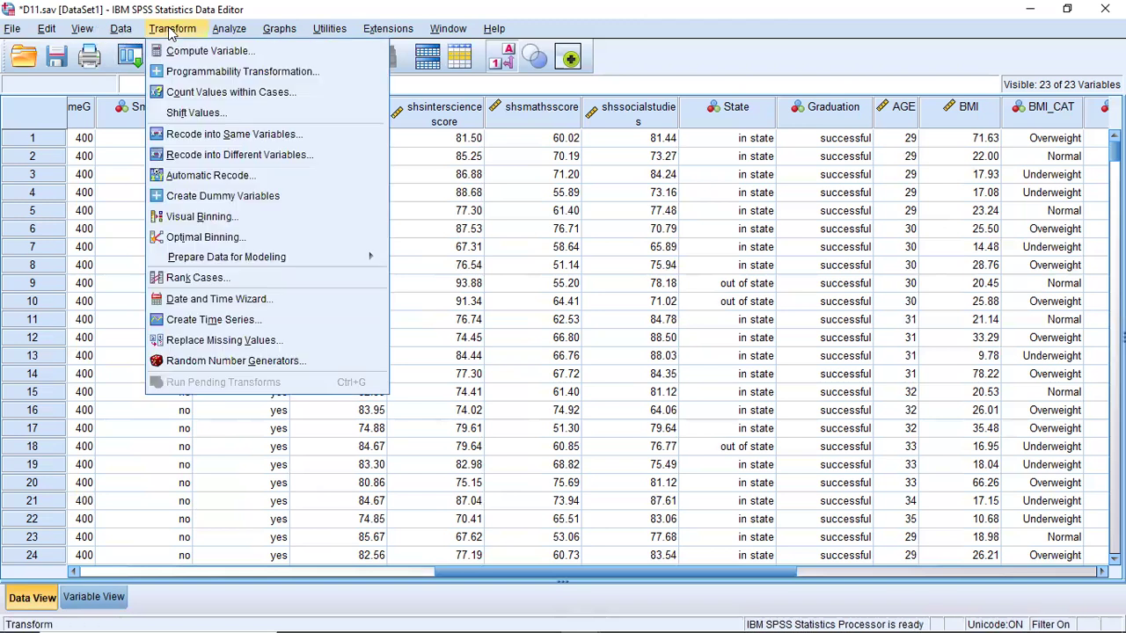
{"action": "left_click", "coordinate": [226, 154]}
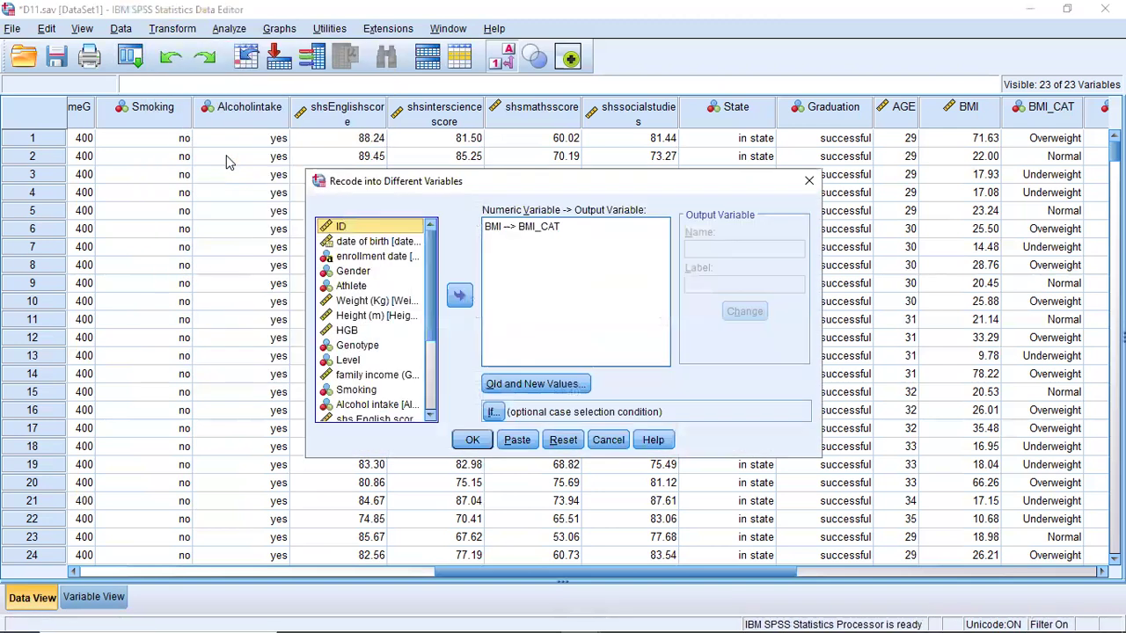
{"action": "left_click", "coordinate": [524, 232]}
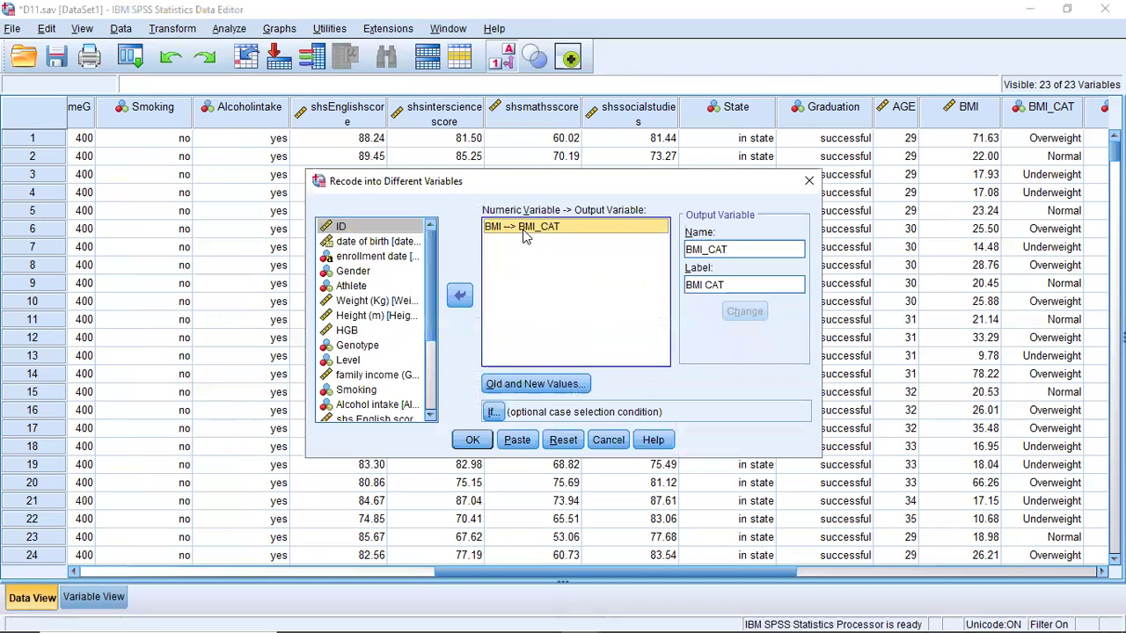
{"action": "left_click", "coordinate": [459, 294]}
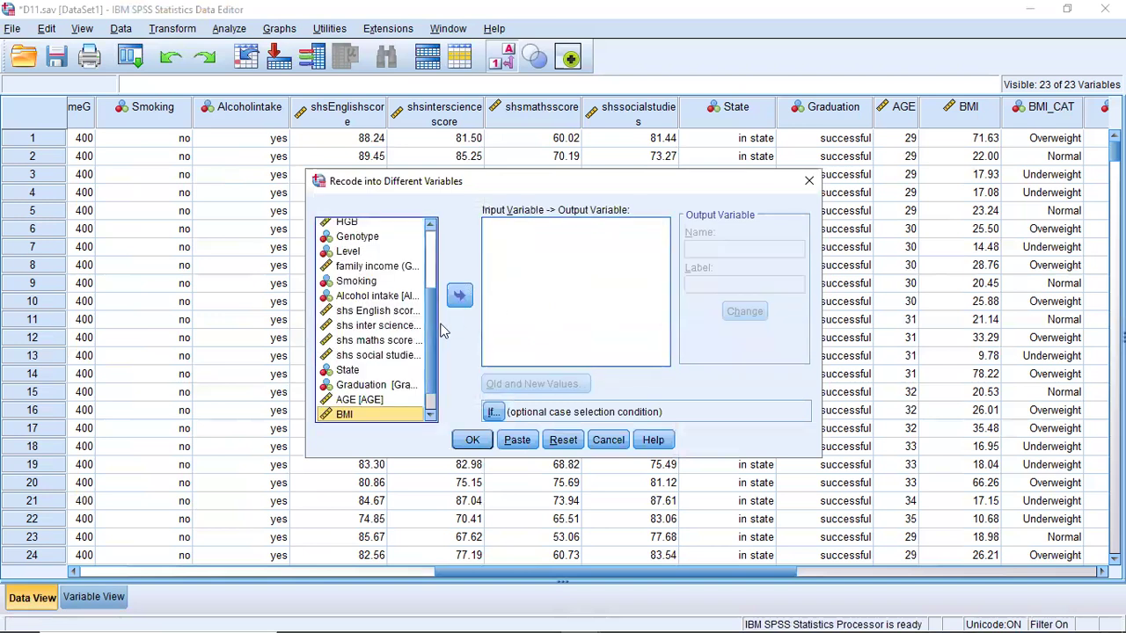
{"action": "mouse_move", "coordinate": [431, 341]}
{"action": "left_mouse_down"}
{"action": "mouse_move", "coordinate": [437, 288]}
{"action": "mouse_move", "coordinate": [441, 328]}
{"action": "left_mouse_up"}
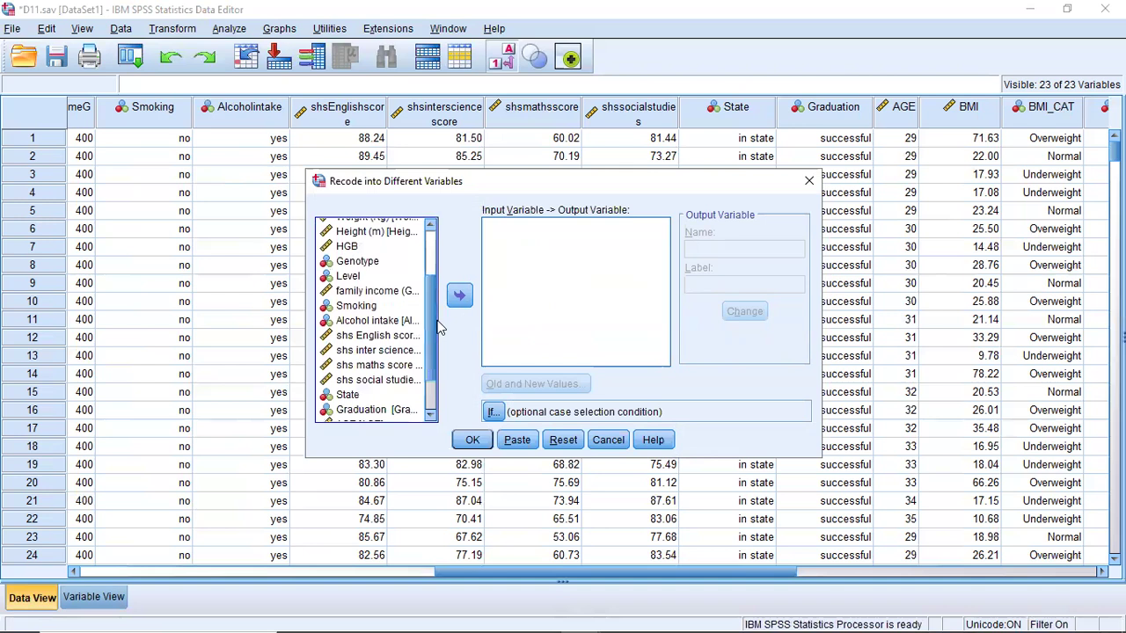
{"action": "left_click", "coordinate": [398, 353]}
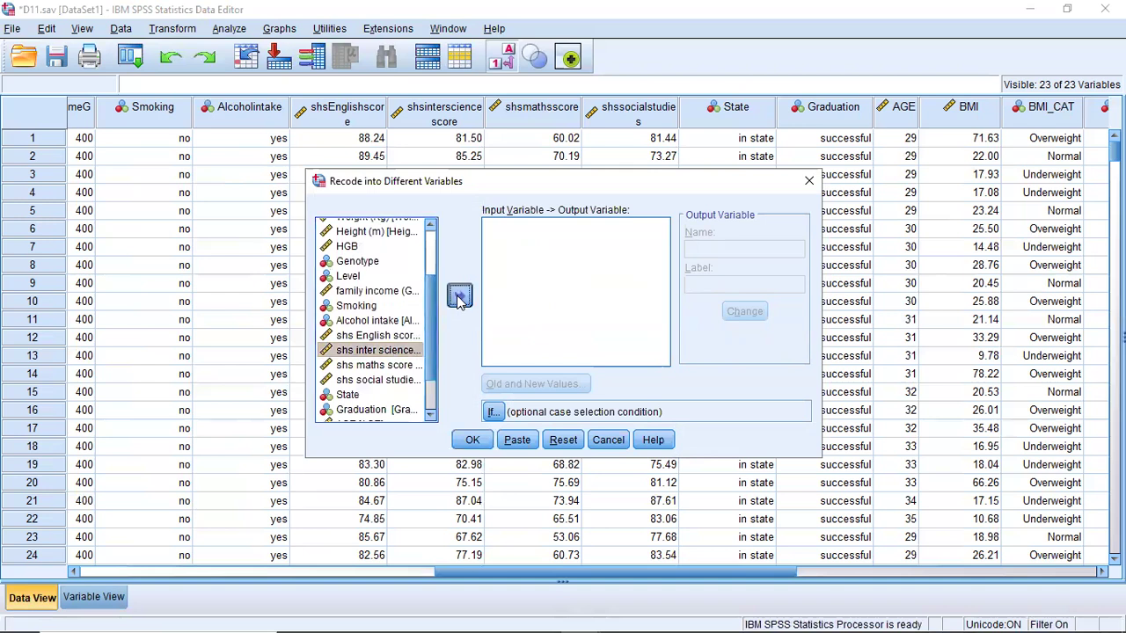
{"action": "left_click", "coordinate": [459, 298]}
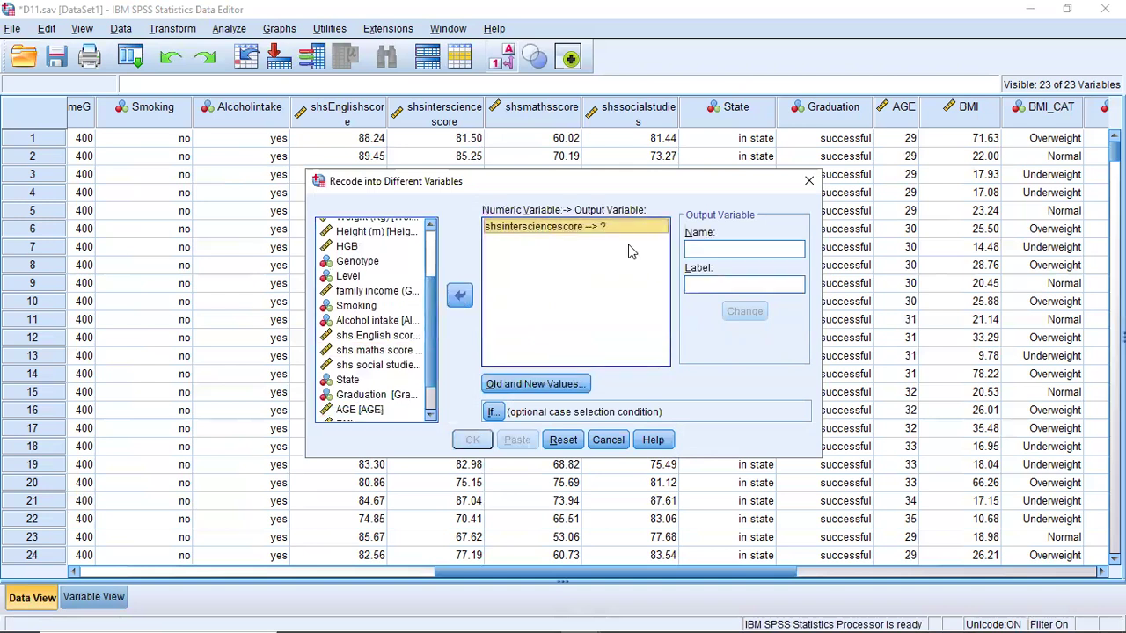
- Give the science score's output variable the name Science and the label Science
{"action": "left_click", "coordinate": [717, 252]}
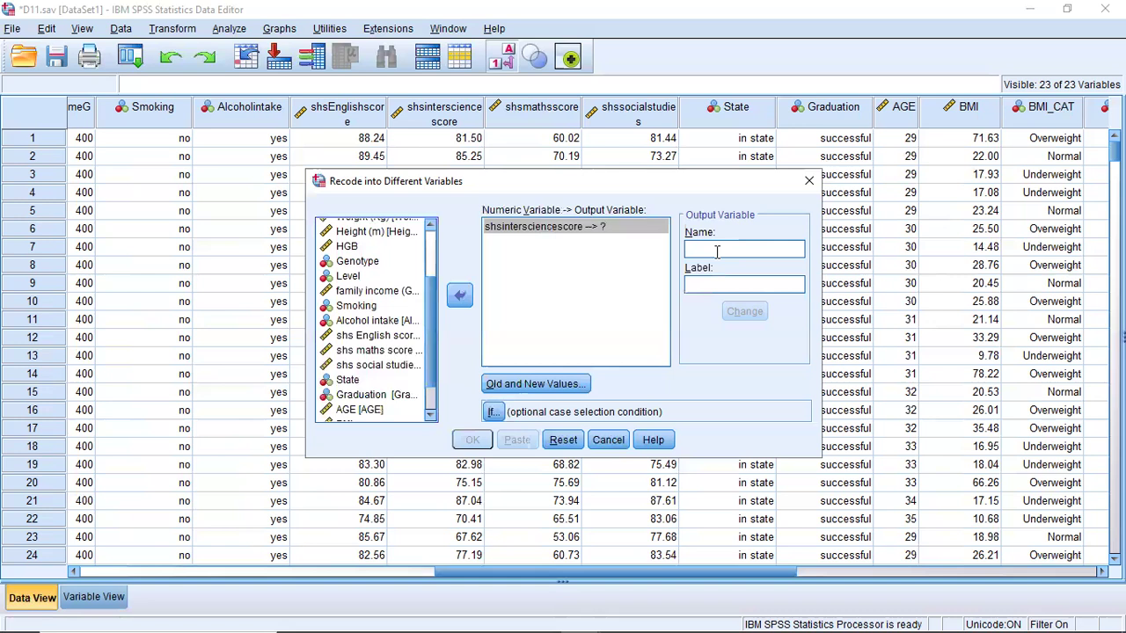
{"action": "type", "text": "Science"}
{"action": "left_click", "coordinate": [717, 283]}
{"action": "type", "text": "Science"}
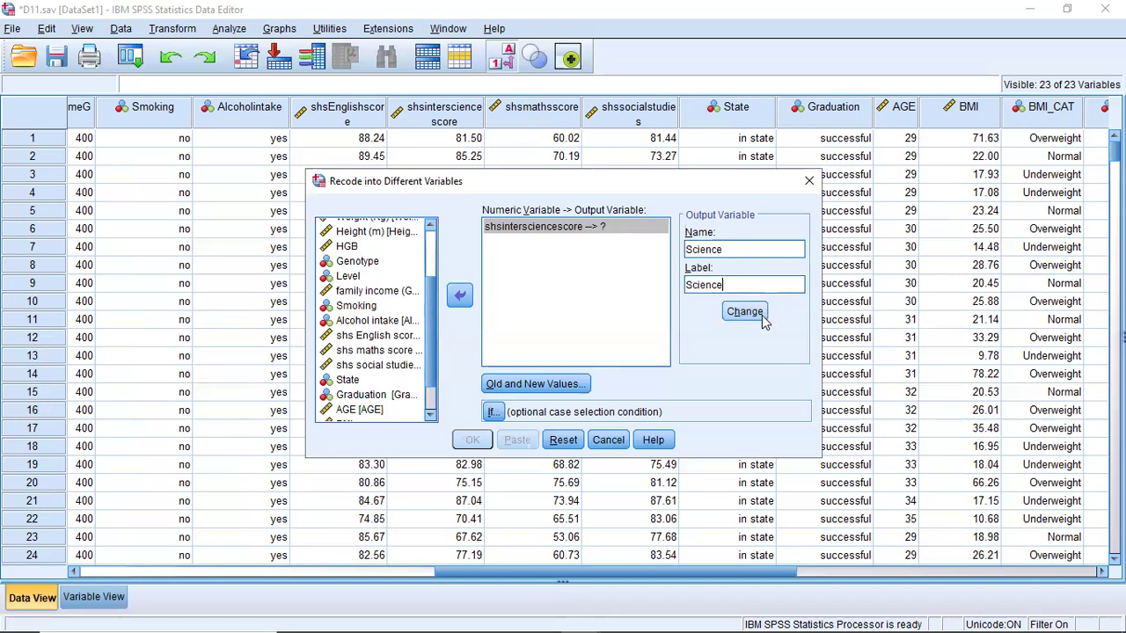
{"action": "left_click", "coordinate": [762, 319]}
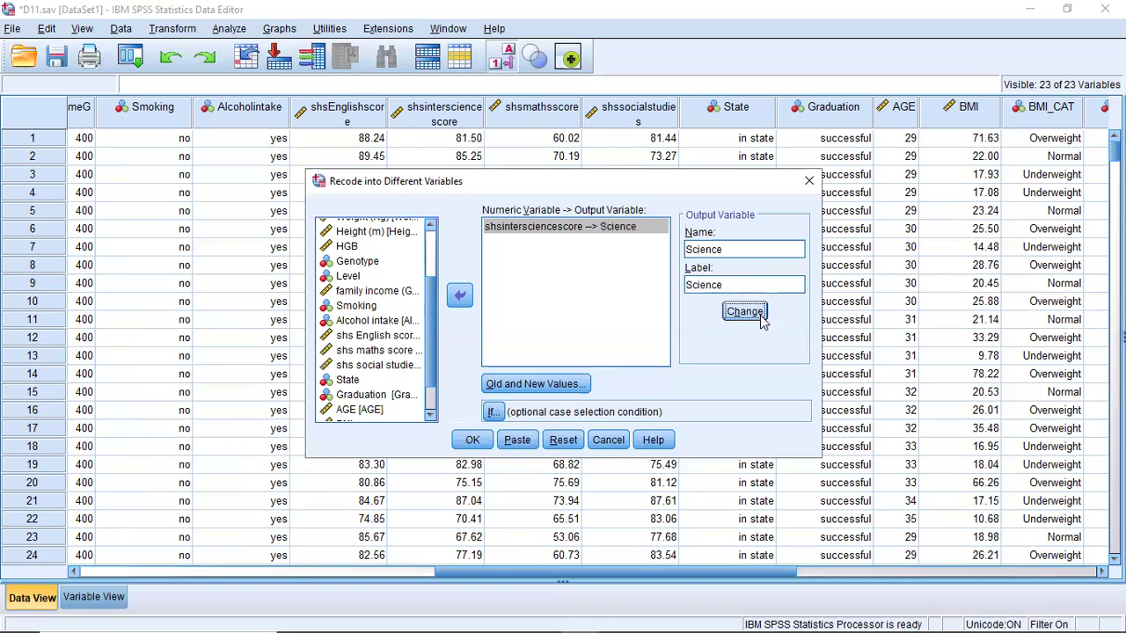
- Remove the old recode rules Lowest thru 18.49 and 18.50 thru 24.99, and uncover the science score column behind the dialog
{"action": "left_click", "coordinate": [542, 387]}
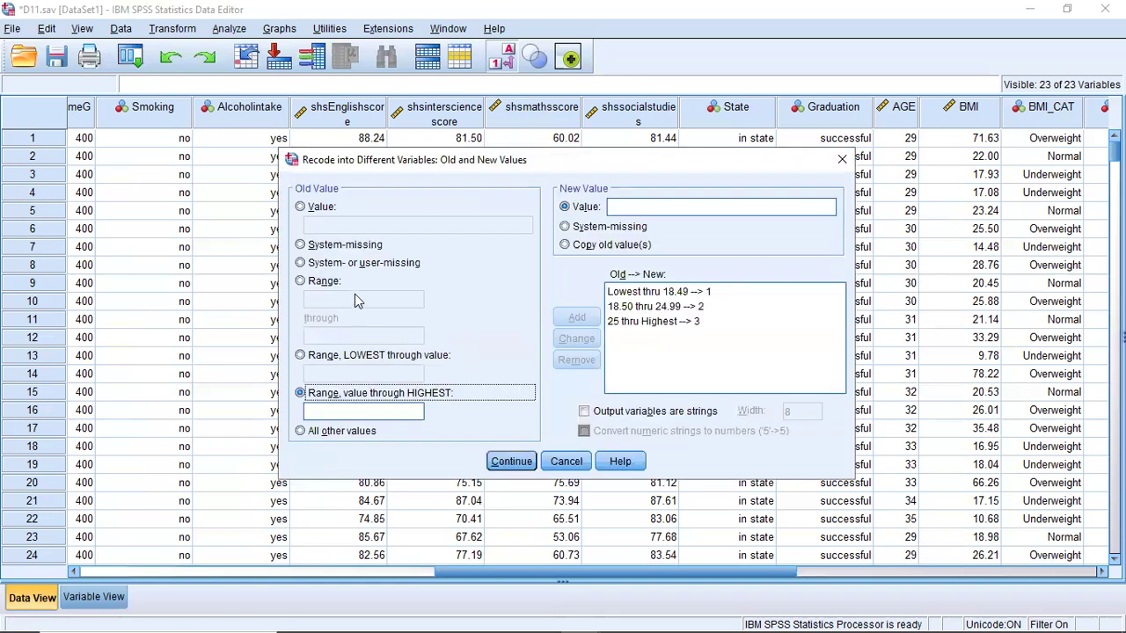
{"action": "left_click", "coordinate": [301, 282]}
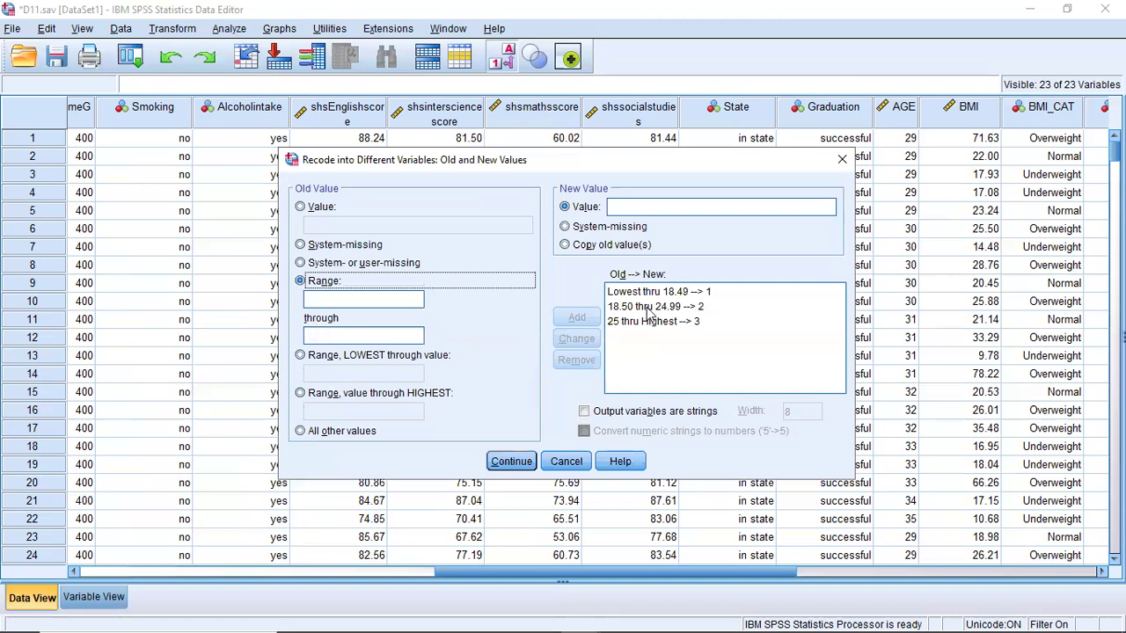
{"action": "left_click", "coordinate": [683, 293]}
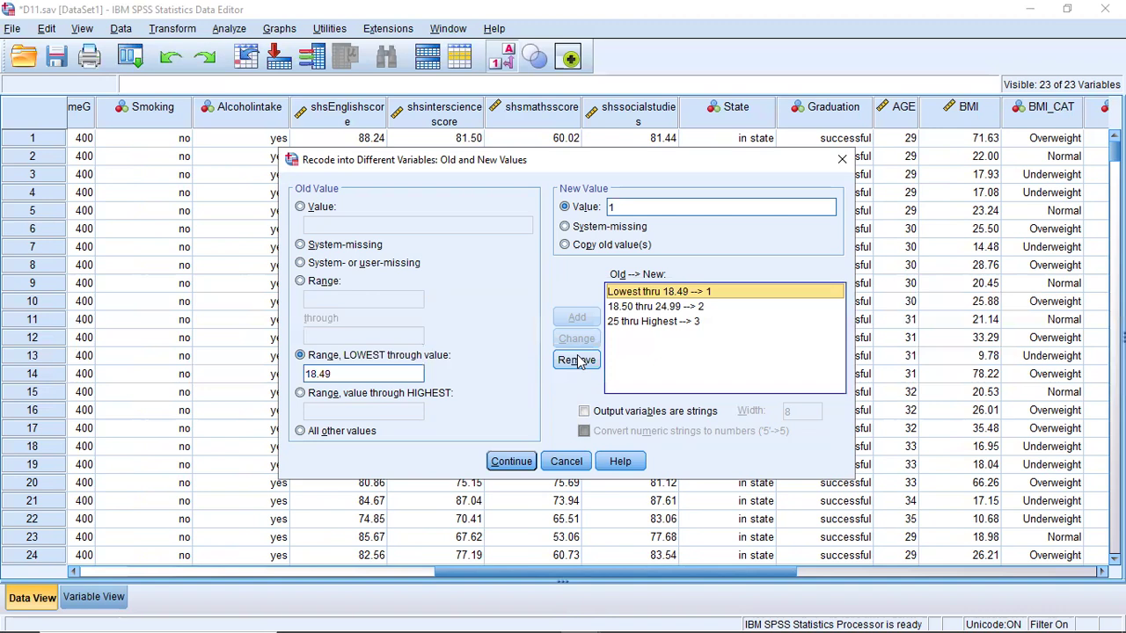
{"action": "left_click", "coordinate": [578, 359]}
{"action": "left_click", "coordinate": [660, 296]}
{"action": "left_click", "coordinate": [577, 360]}
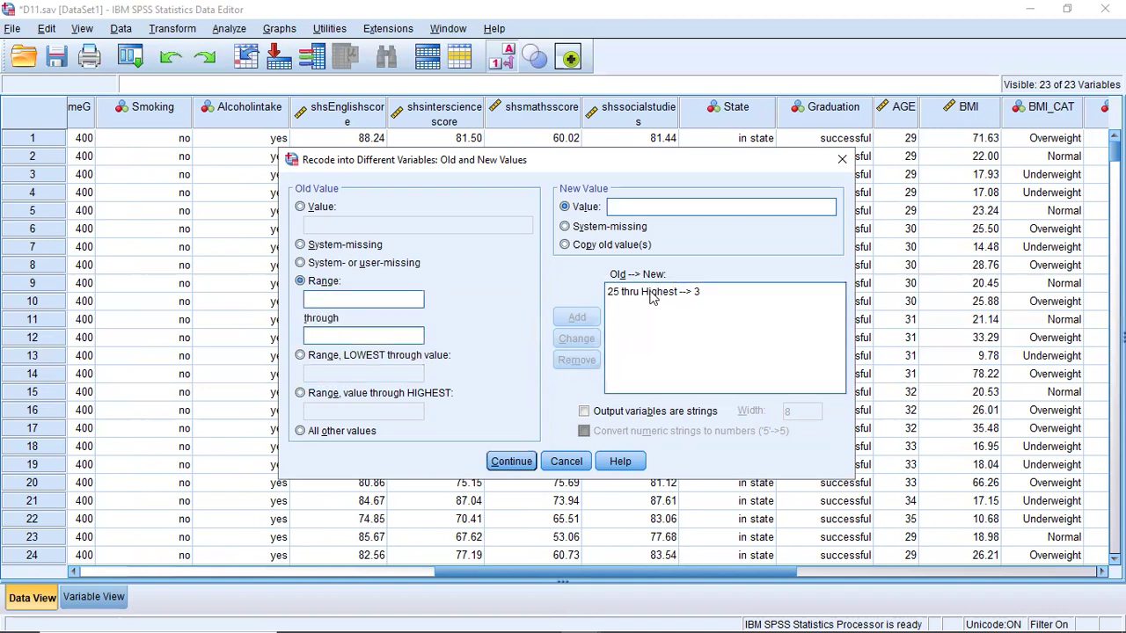
{"action": "left_click", "coordinate": [658, 291]}
{"action": "left_click", "coordinate": [511, 461]}
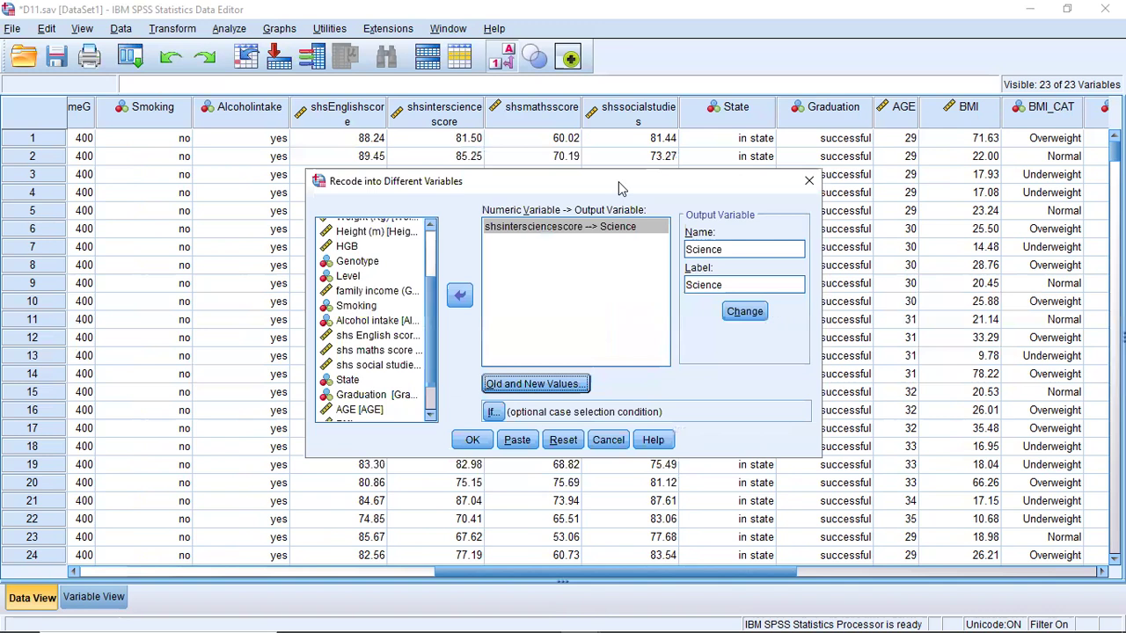
{"action": "left_click_drag", "start_coordinate": [619, 181], "coordinate": [767, 228]}
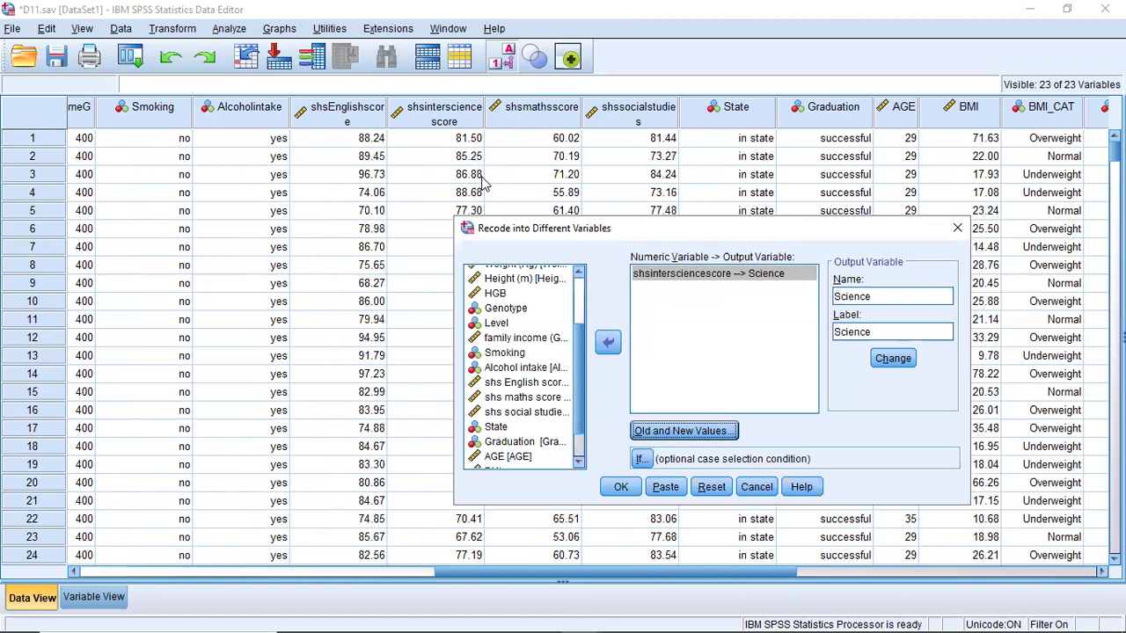
- Try to define a recode rule for old values 0 through 64.99 with new value 1
{"action": "left_click", "coordinate": [667, 431]}
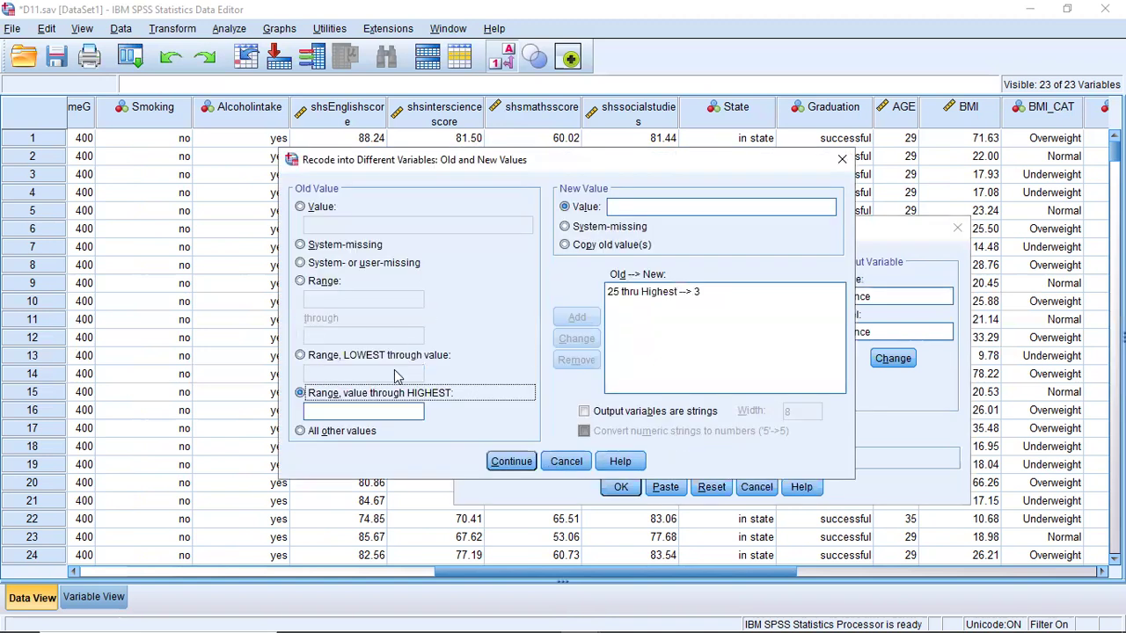
{"action": "left_click", "coordinate": [301, 282]}
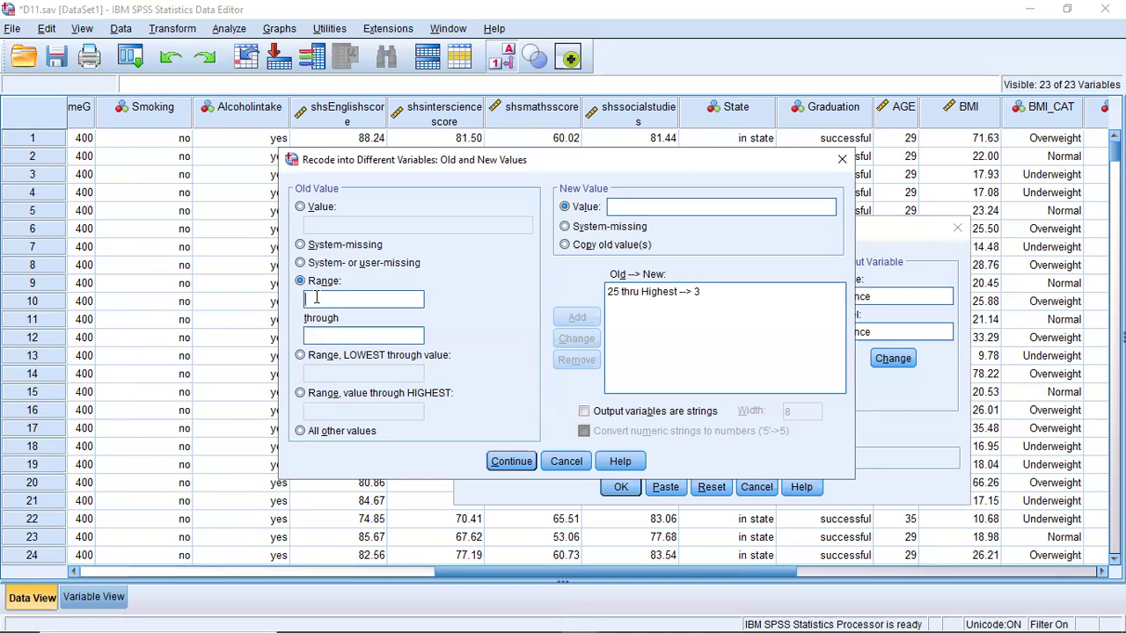
{"action": "type", "text": "0"}
{"action": "left_click", "coordinate": [320, 336]}
{"action": "type", "text": "64.99"}
{"action": "left_click", "coordinate": [651, 207]}
{"action": "type", "text": "1"}
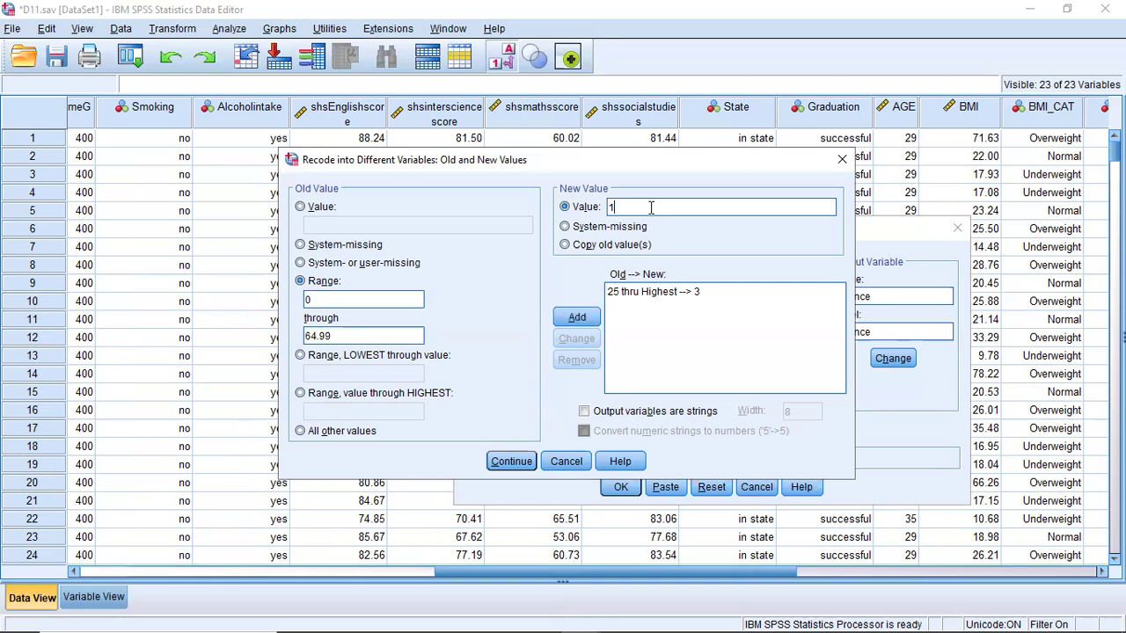
- Remove the leftover 25 thru Highest recode rule and add a rule recoding old values 0 through 64.99 to new value 1
{"action": "left_click", "coordinate": [637, 293]}
{"action": "left_click", "coordinate": [577, 360]}
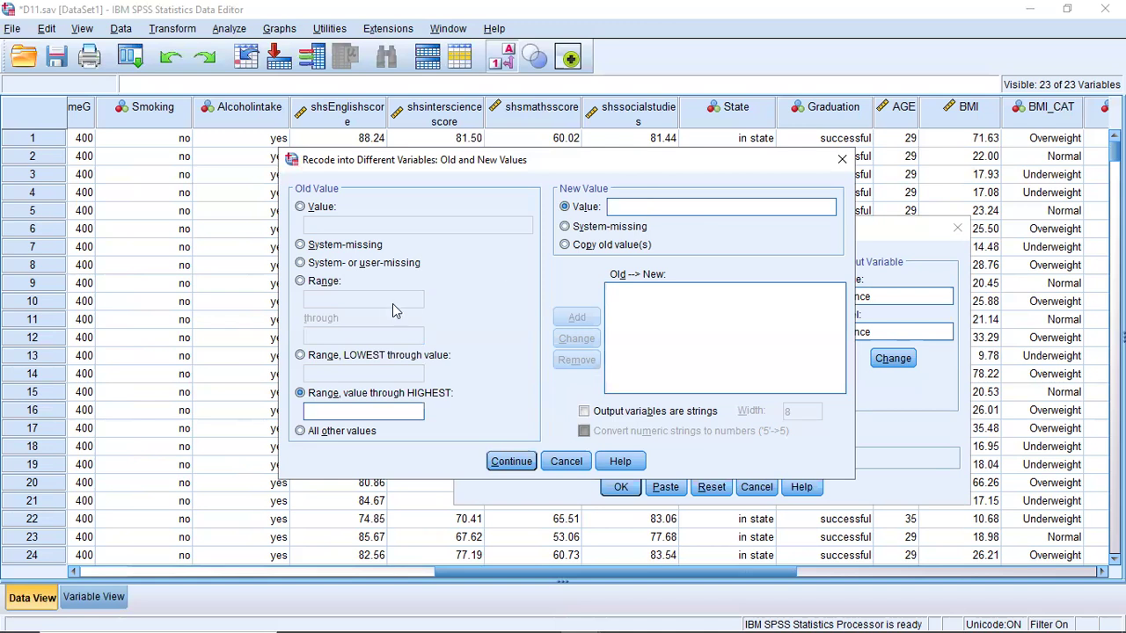
{"action": "left_click", "coordinate": [300, 280]}
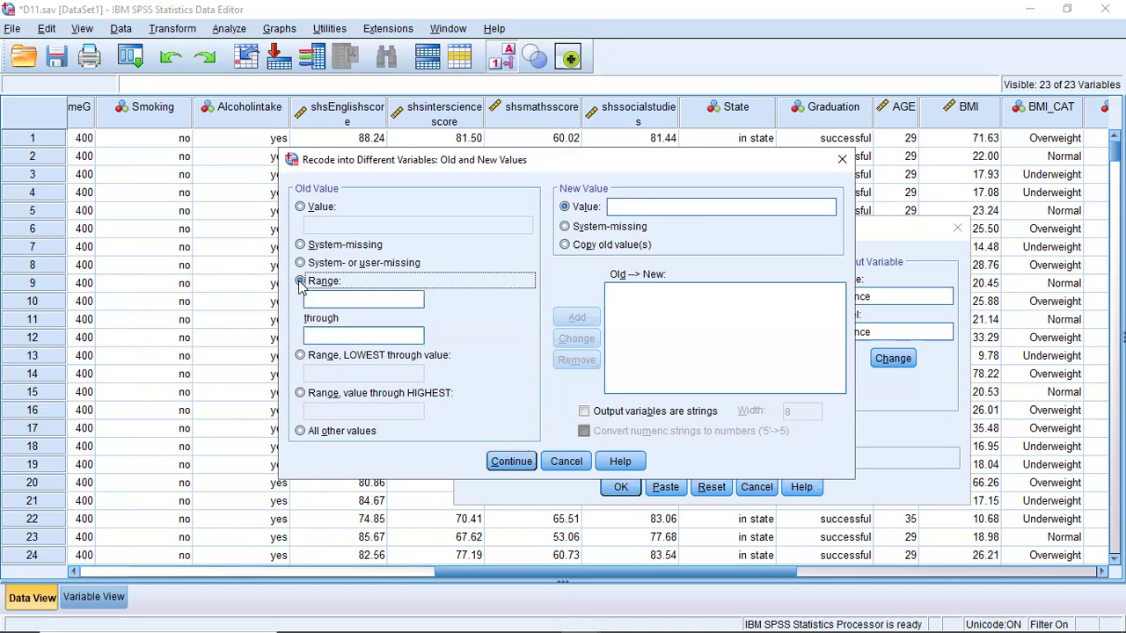
{"action": "type", "text": "0"}
{"action": "left_click", "coordinate": [319, 337]}
{"action": "type", "text": "64.99"}
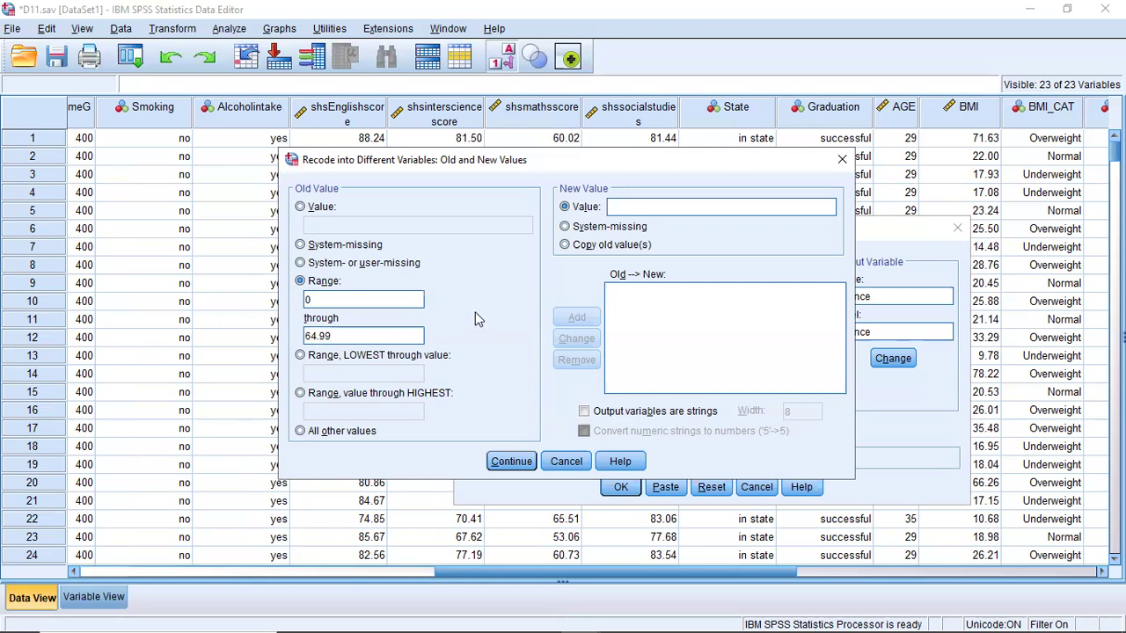
{"action": "left_click", "coordinate": [622, 206]}
{"action": "type", "text": "1"}
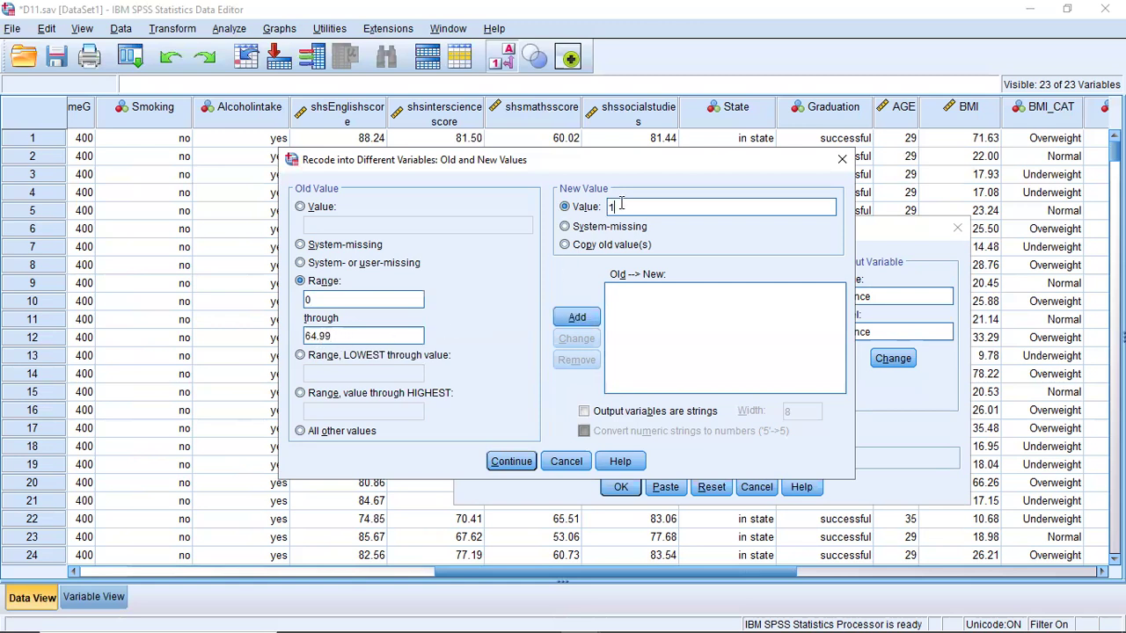
{"action": "left_click", "coordinate": [574, 317]}
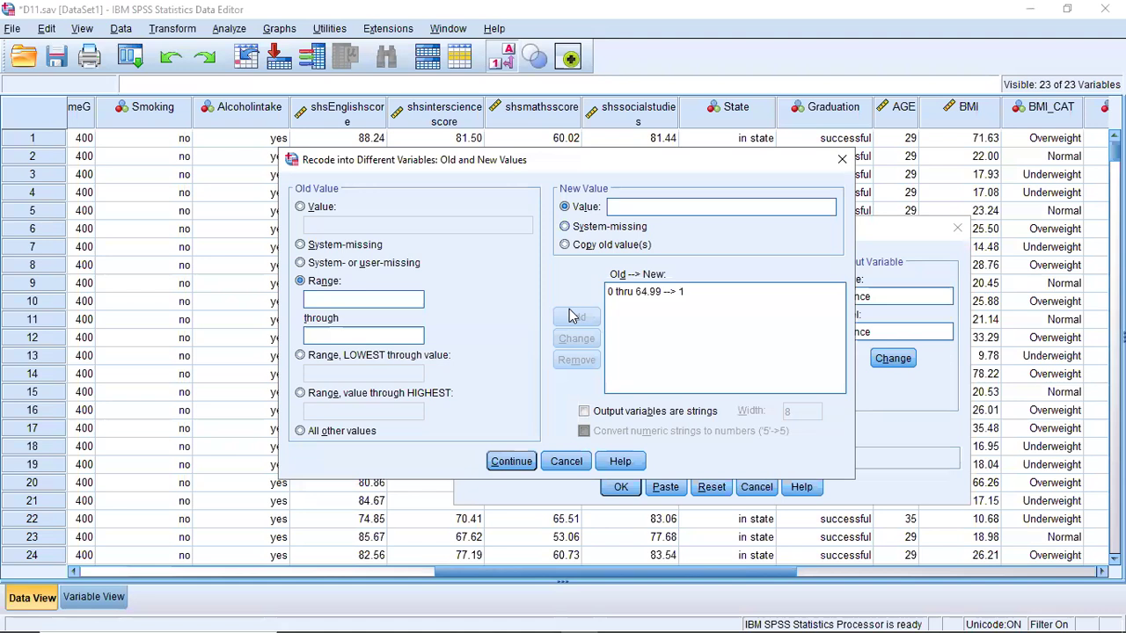
- Add a rule recoding all other values to 2, run the recode into Science, and minimize the output viewer
{"action": "left_click", "coordinate": [300, 431]}
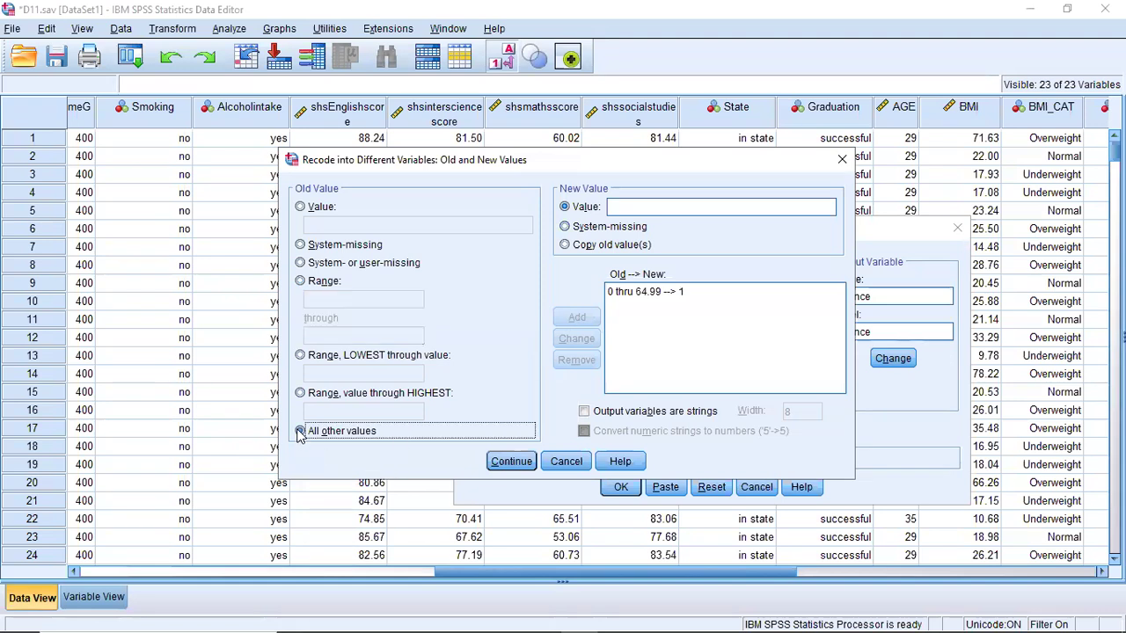
{"action": "left_click", "coordinate": [659, 209]}
{"action": "type", "text": "2"}
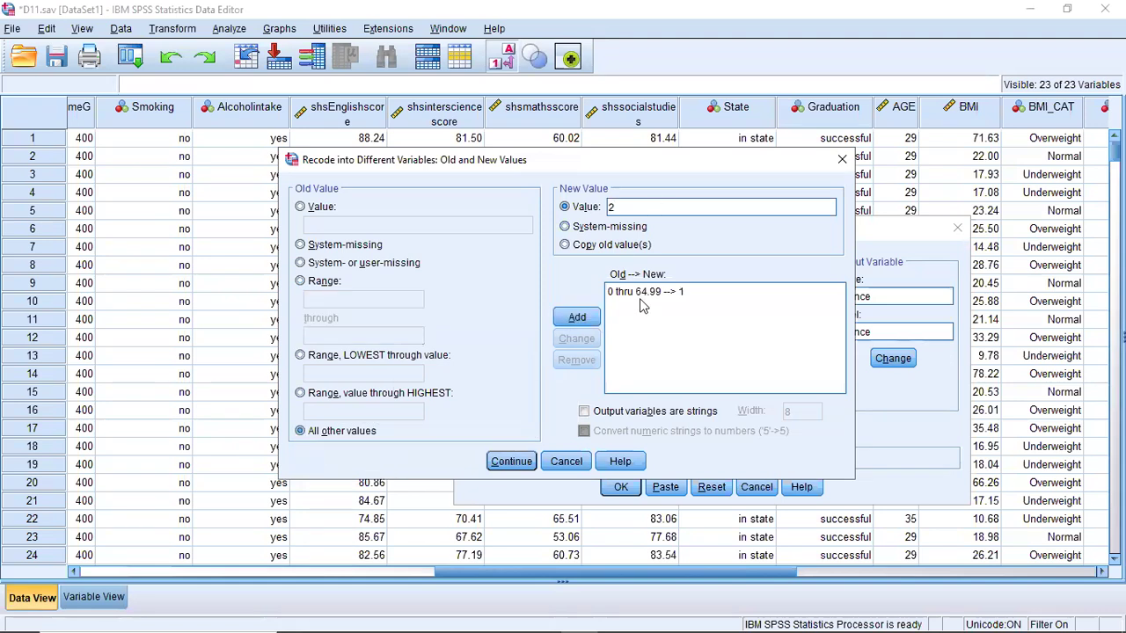
{"action": "left_click", "coordinate": [583, 318]}
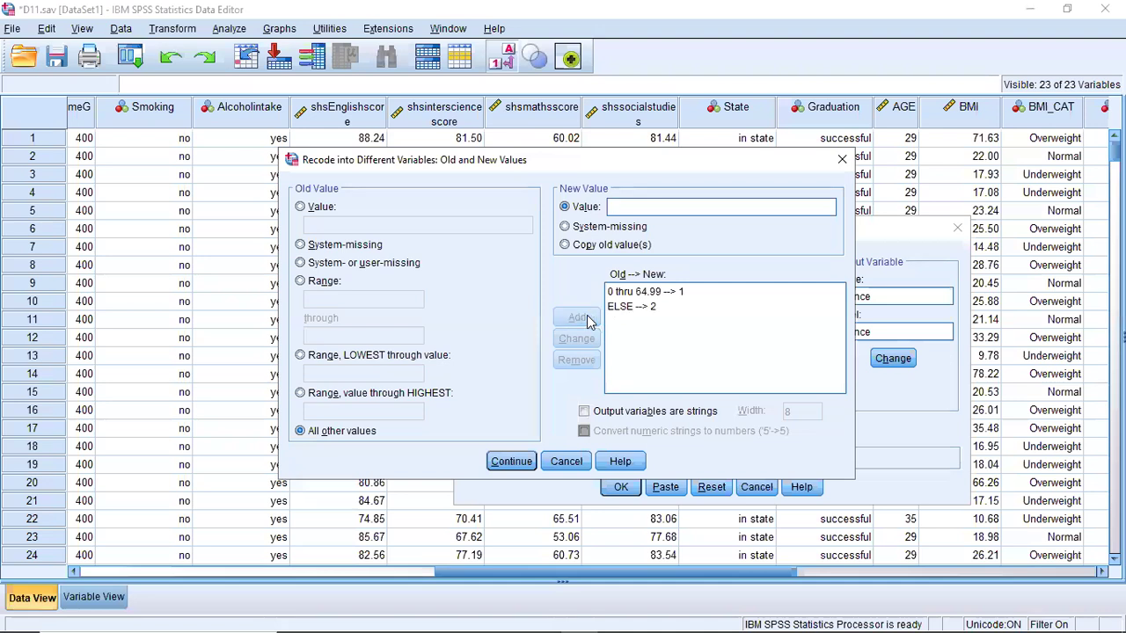
{"action": "left_click", "coordinate": [512, 462]}
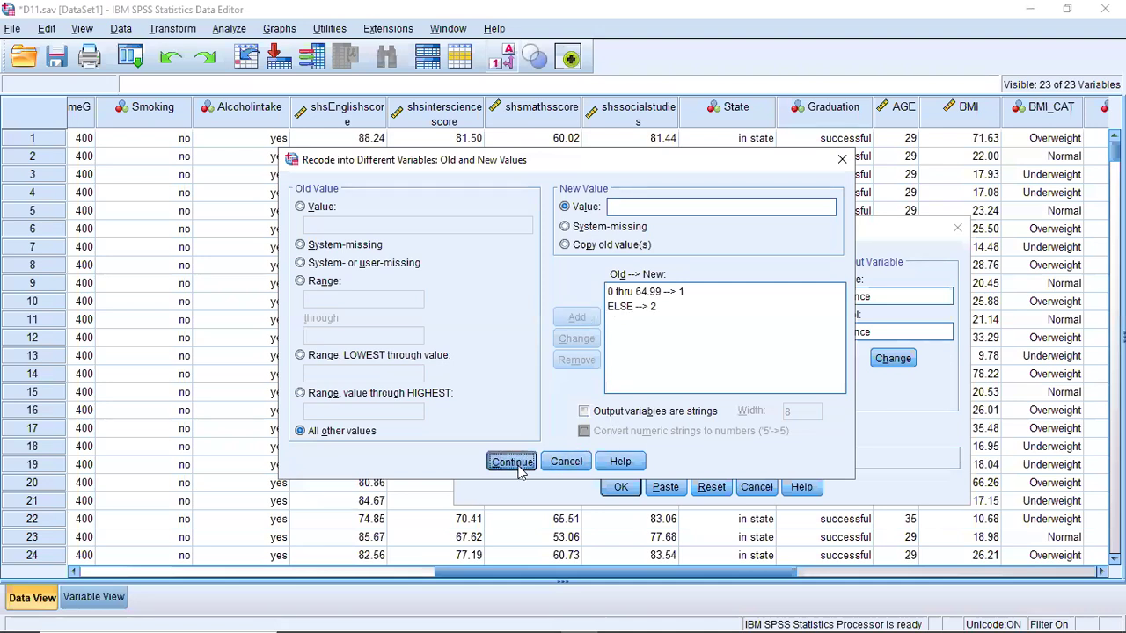
{"action": "left_click", "coordinate": [607, 489]}
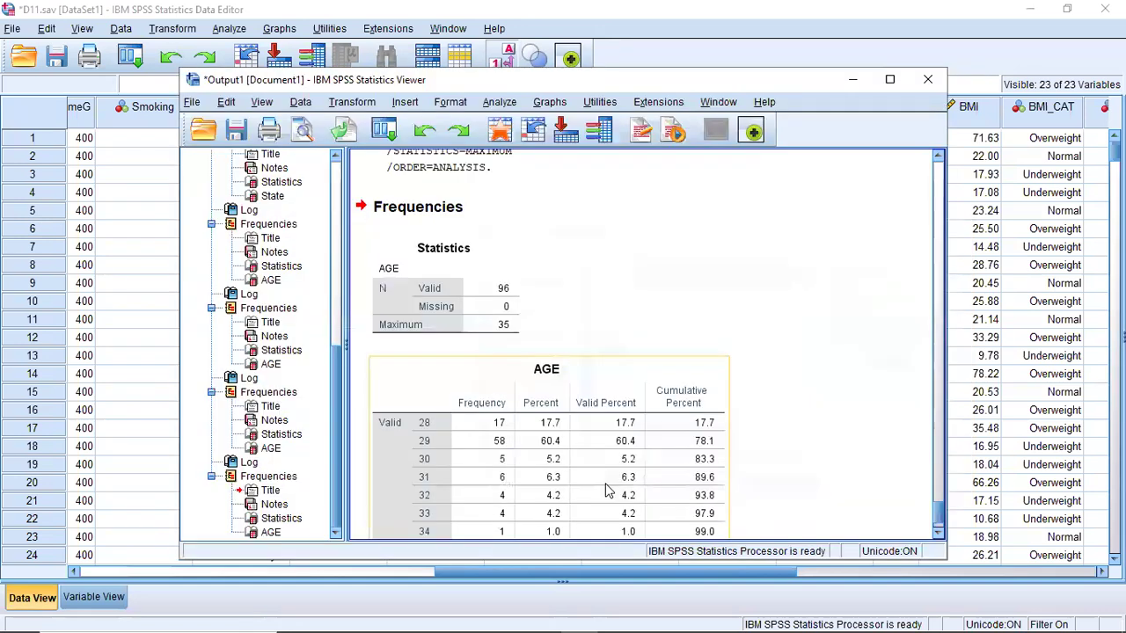
{"action": "left_click", "coordinate": [850, 81]}
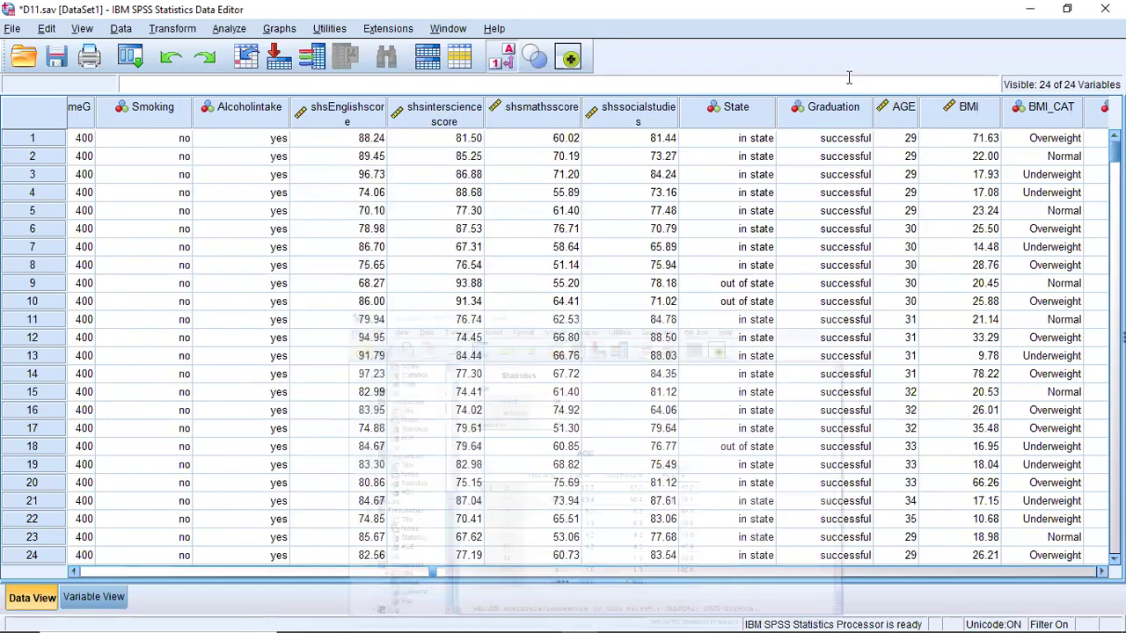
- In the variable definitions, set the decimals of the Science variable to 0
{"action": "left_click", "coordinate": [99, 597]}
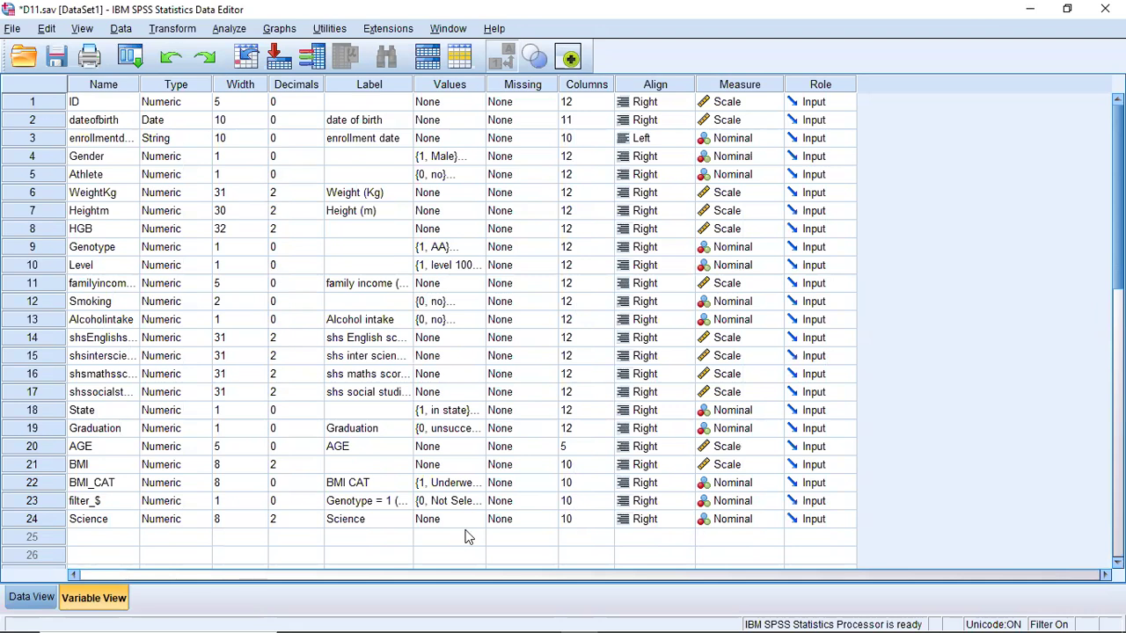
{"action": "left_click", "coordinate": [290, 521]}
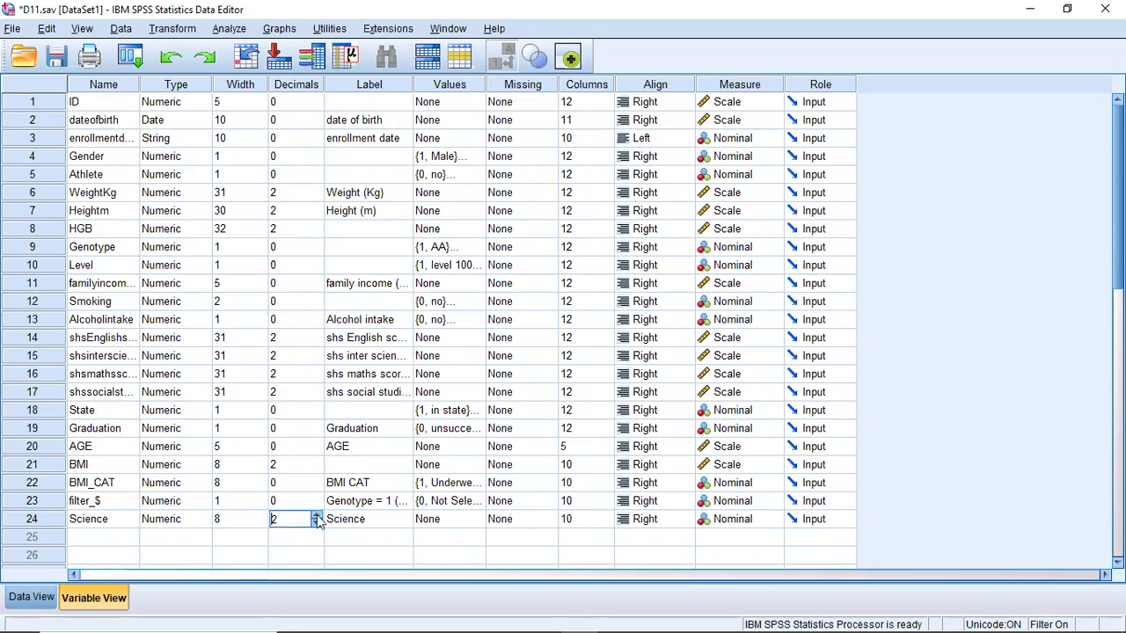
{"action": "left_click", "coordinate": [316, 524]}
{"action": "left_click", "coordinate": [317, 523]}
{"action": "left_click", "coordinate": [308, 536]}
{"action": "left_click", "coordinate": [299, 519]}
{"action": "left_click", "coordinate": [317, 516]}
{"action": "left_click", "coordinate": [317, 524]}
- Give value 1 of the Science variable the value label "Less than 65"
{"action": "left_click", "coordinate": [451, 521]}
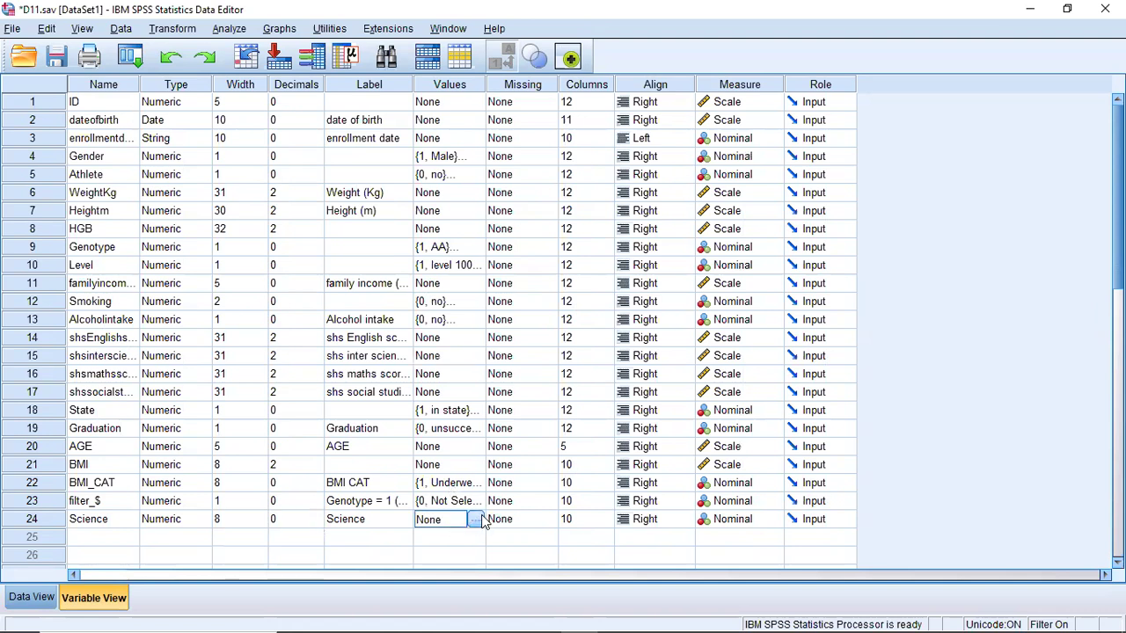
{"action": "left_click", "coordinate": [476, 523]}
{"action": "type", "text": "1"}
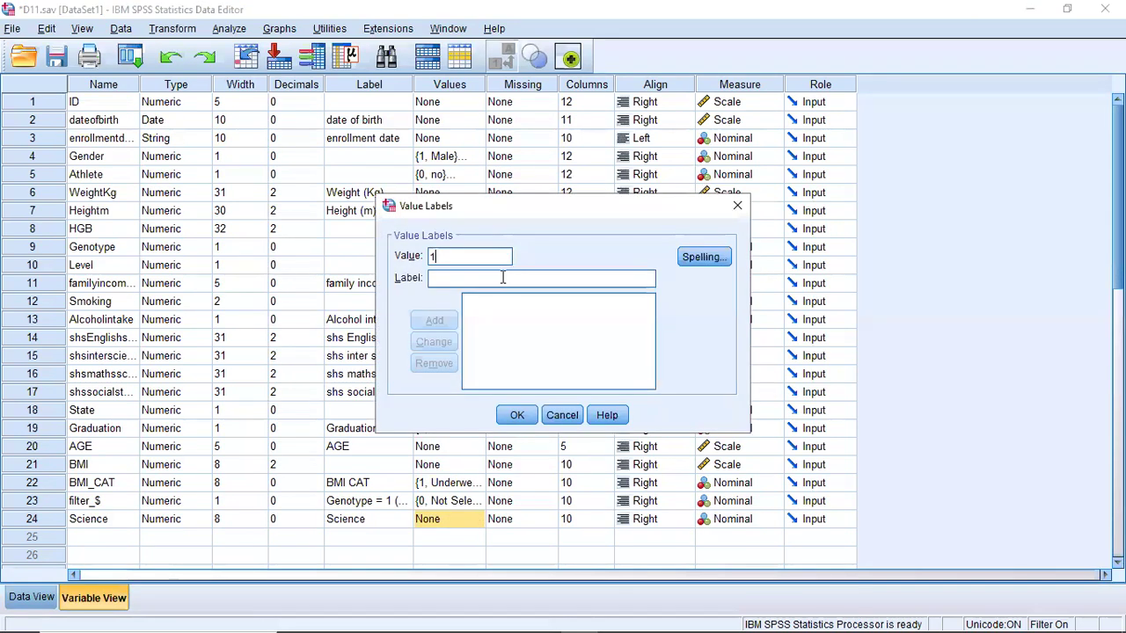
{"action": "left_click", "coordinate": [502, 278]}
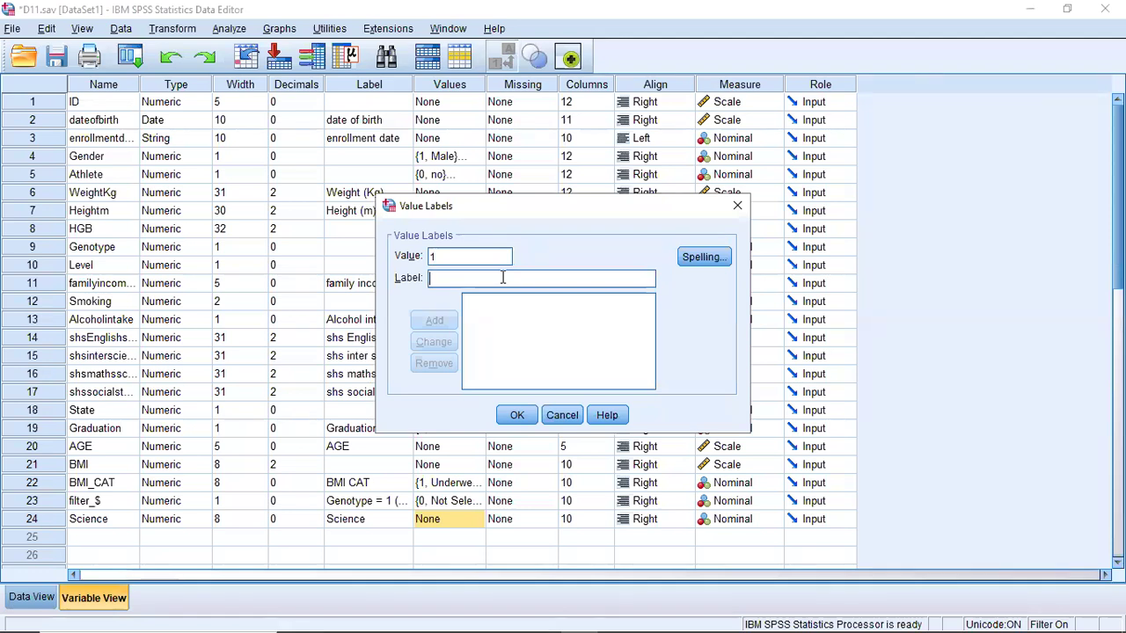
{"action": "type", "text": "L"}
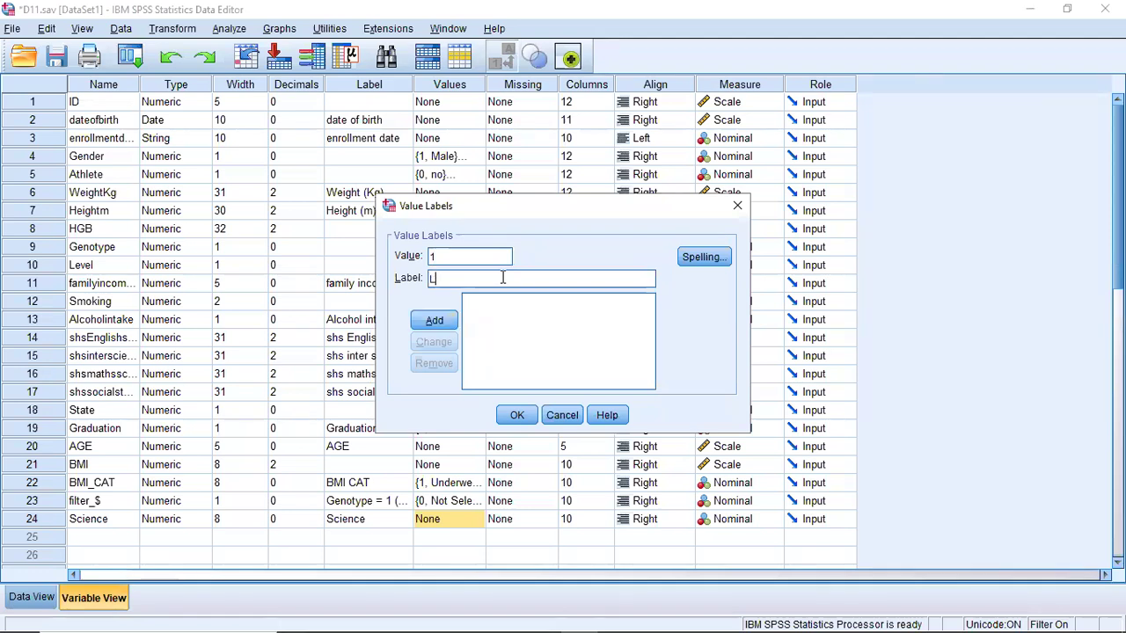
{"action": "type", "text": "ess than 65"}
{"action": "left_click", "coordinate": [439, 320]}
- Give value 2 of the Science variable the label "Others" and confirm its value labels
{"action": "type", "text": "2"}
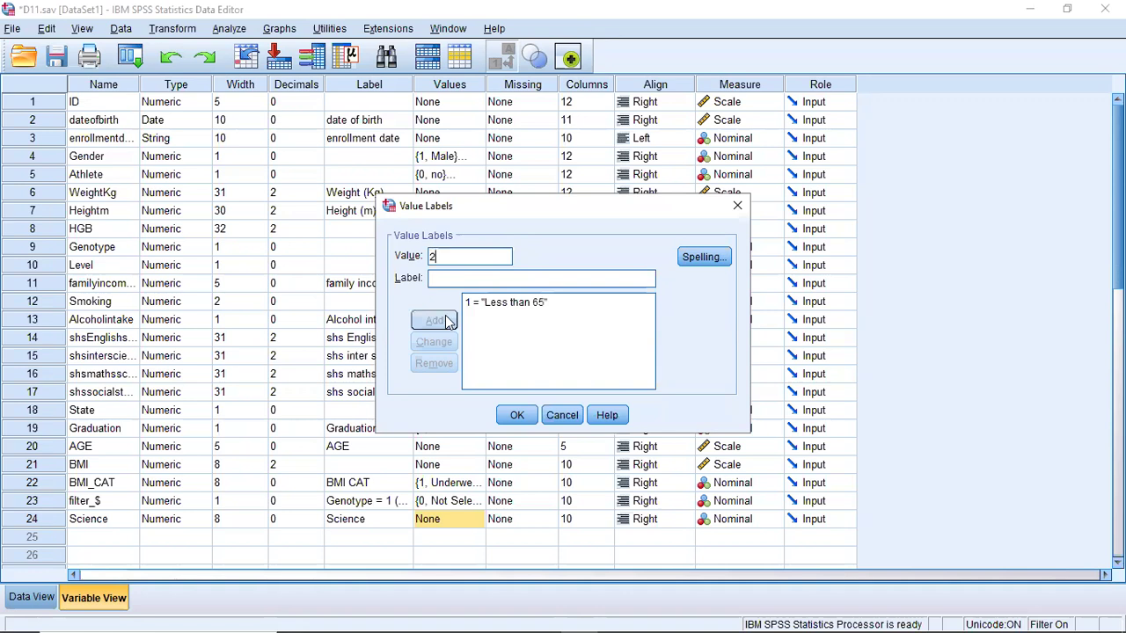
{"action": "left_click", "coordinate": [489, 281]}
{"action": "type", "text": "Others"}
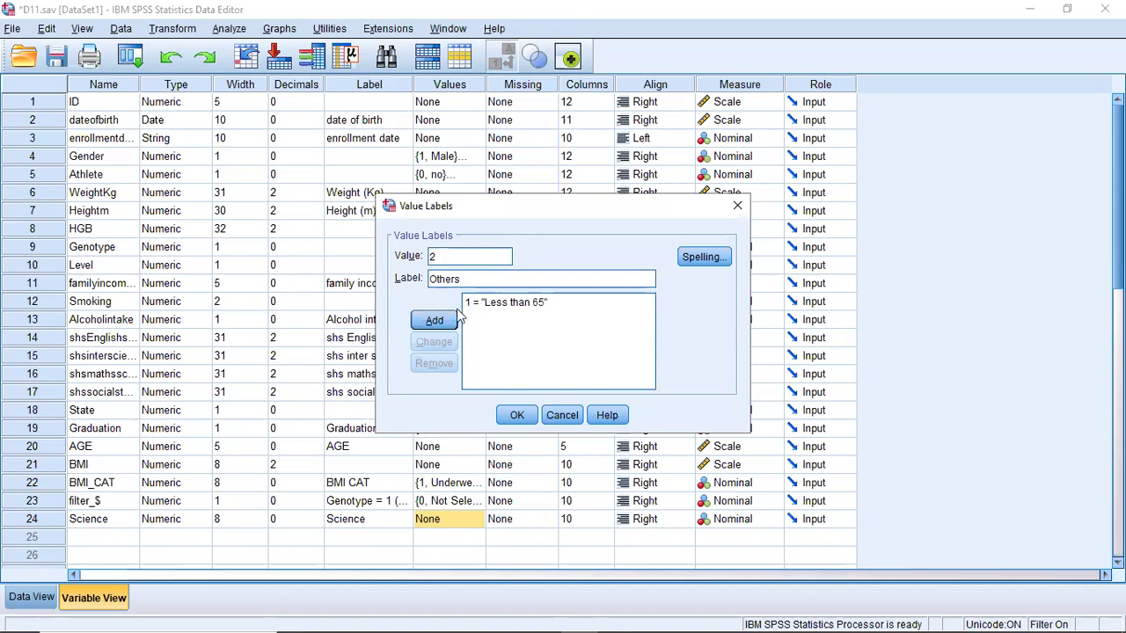
{"action": "left_click", "coordinate": [453, 320]}
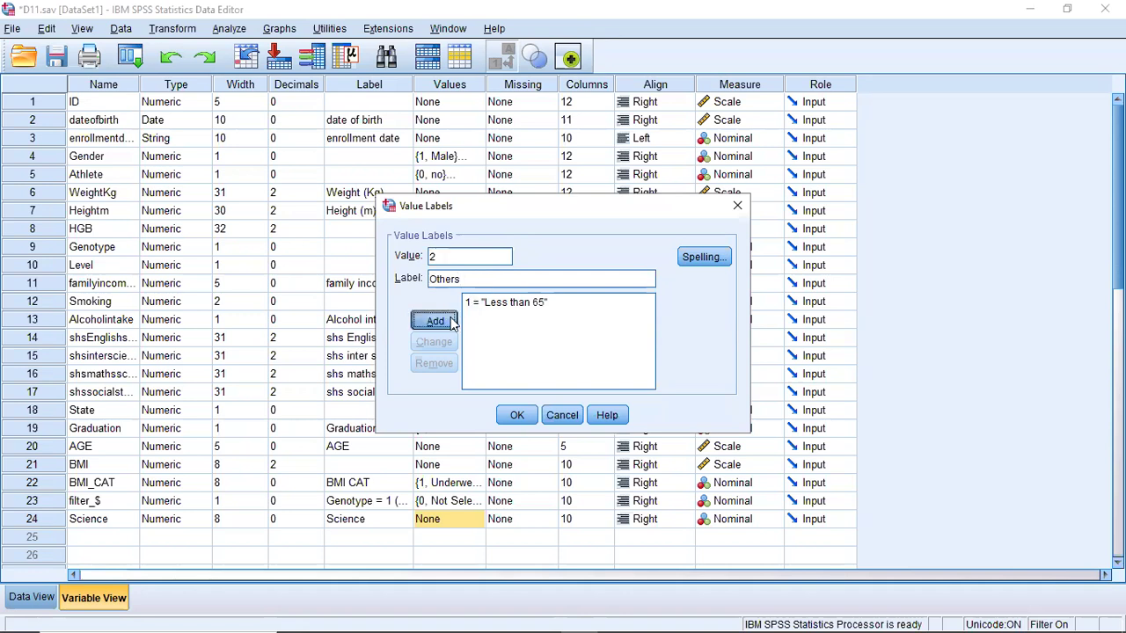
{"action": "left_click", "coordinate": [514, 416]}
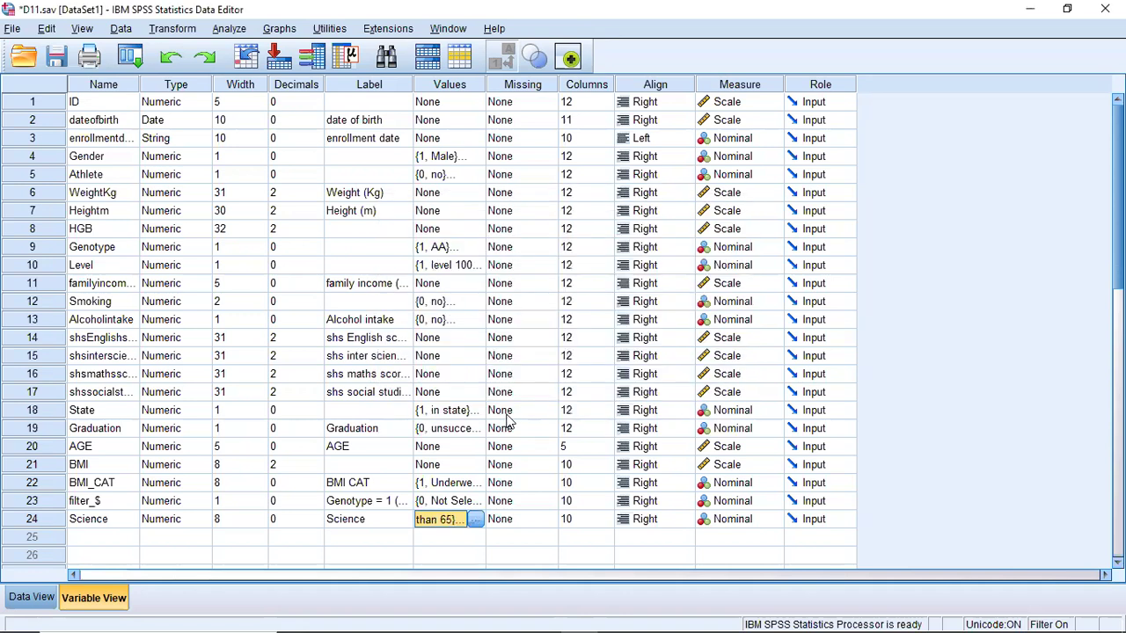
- Back in the data view, reset the Select Cases filter on Genotype = 1 and minimize the output viewer
{"action": "left_click", "coordinate": [32, 599]}
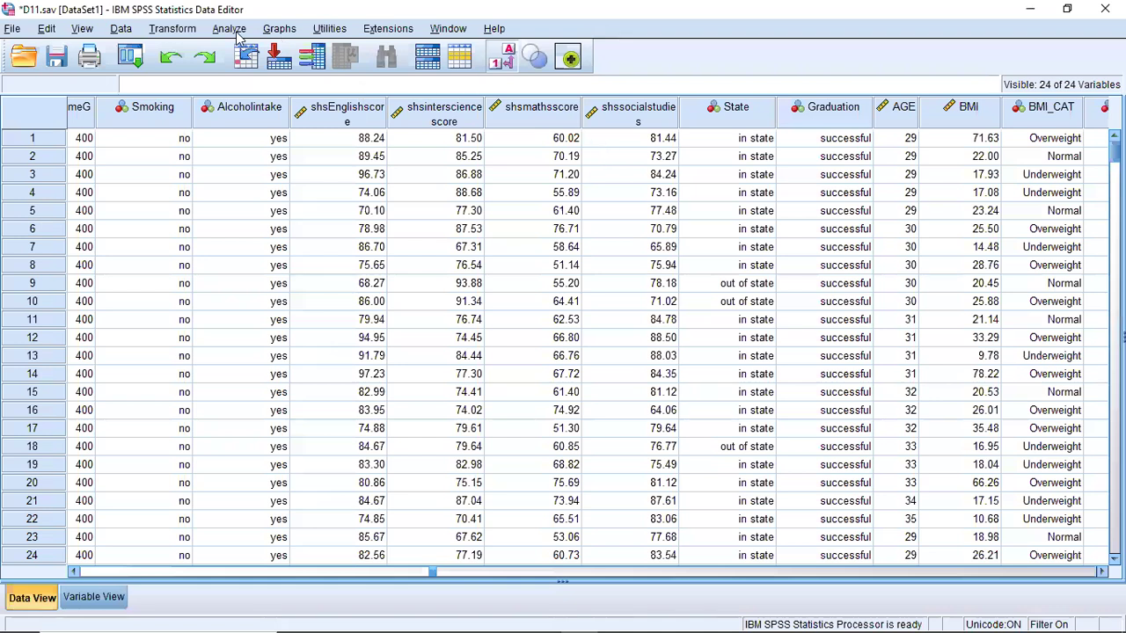
{"action": "left_click", "coordinate": [460, 57]}
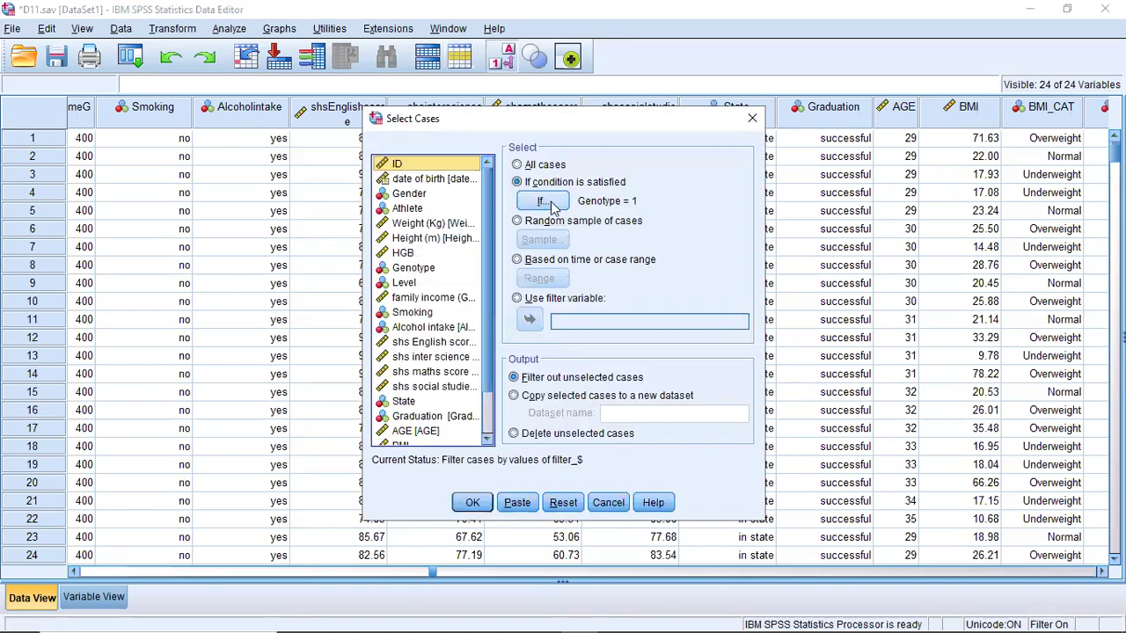
{"action": "left_click", "coordinate": [563, 503]}
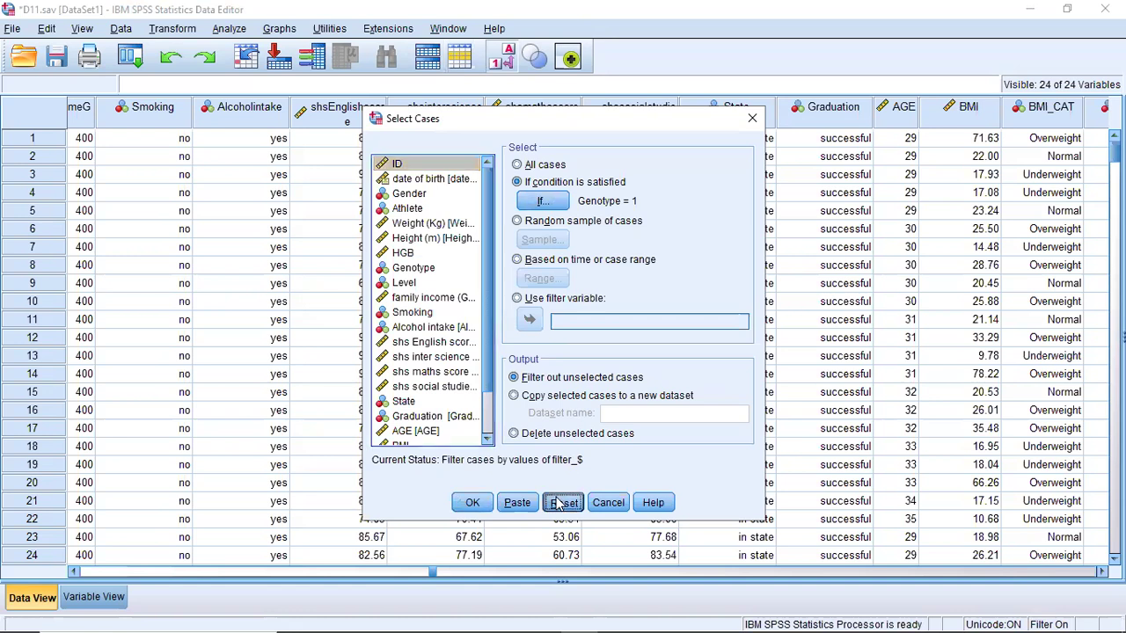
{"action": "left_click", "coordinate": [473, 503]}
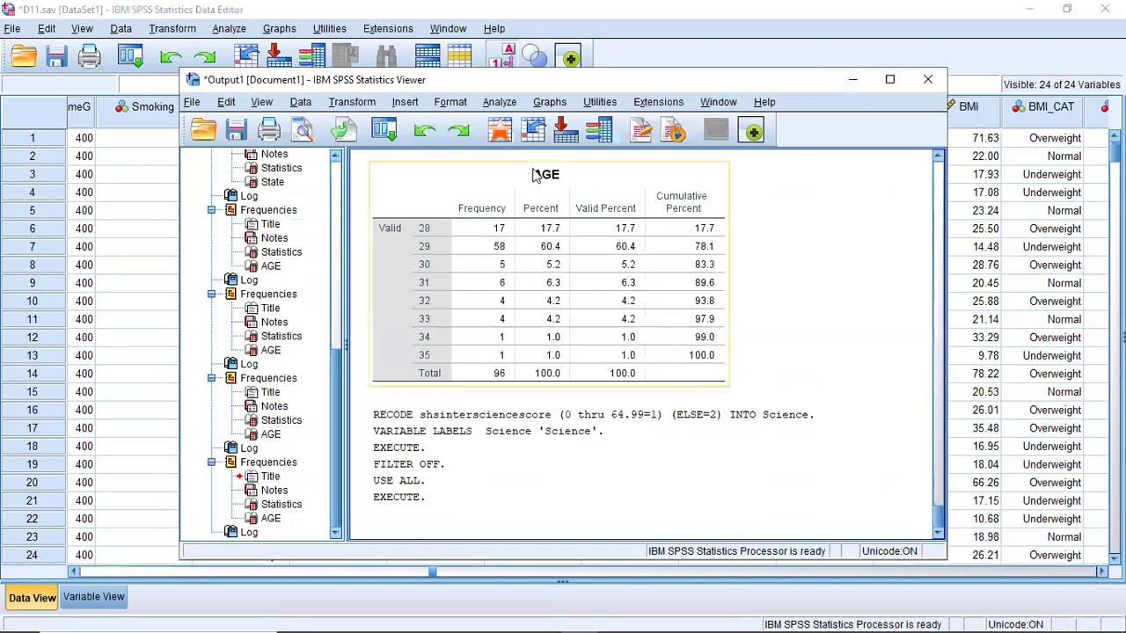
{"action": "left_click", "coordinate": [853, 81]}
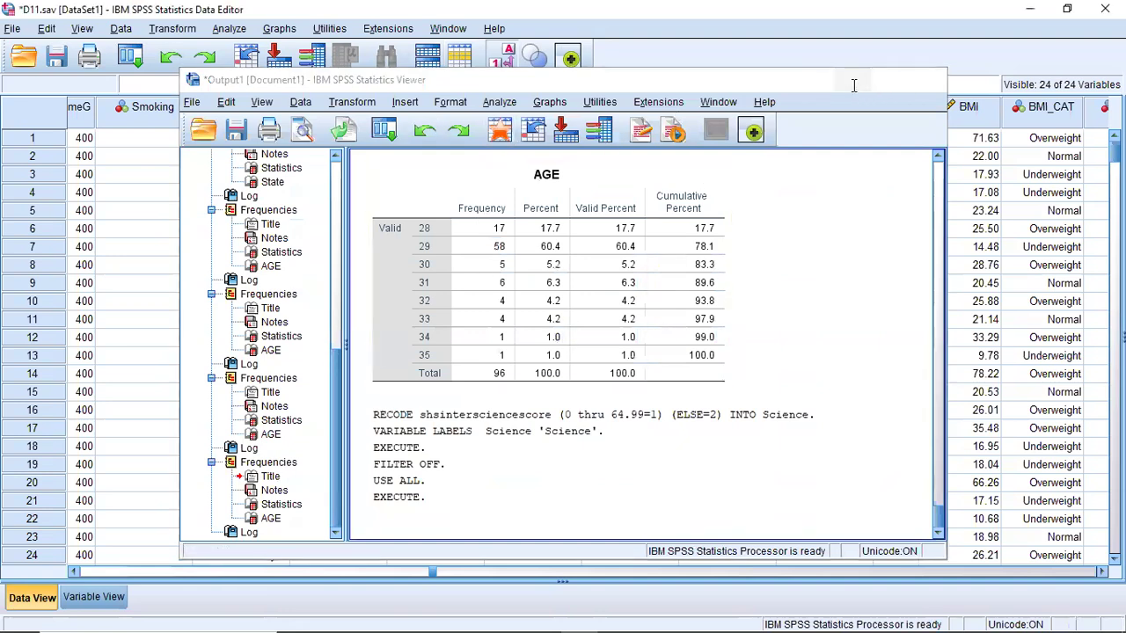
- Select only cases satisfying the condition Science = 1, filtering out the others, and minimize the output viewer
{"action": "left_click", "coordinate": [460, 57]}
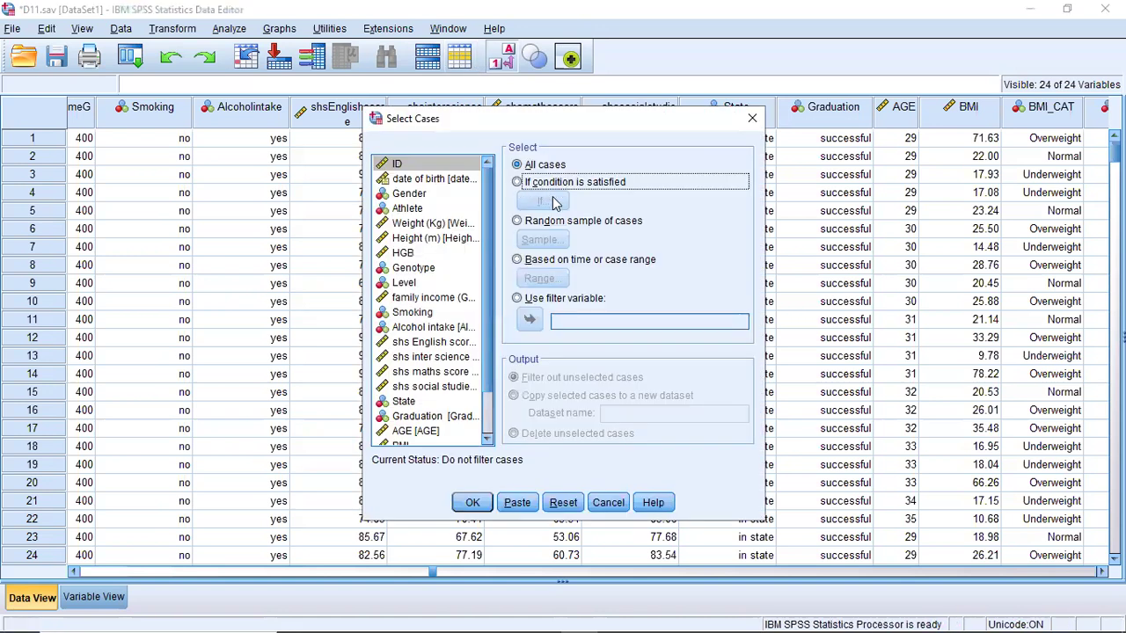
{"action": "left_click", "coordinate": [555, 203]}
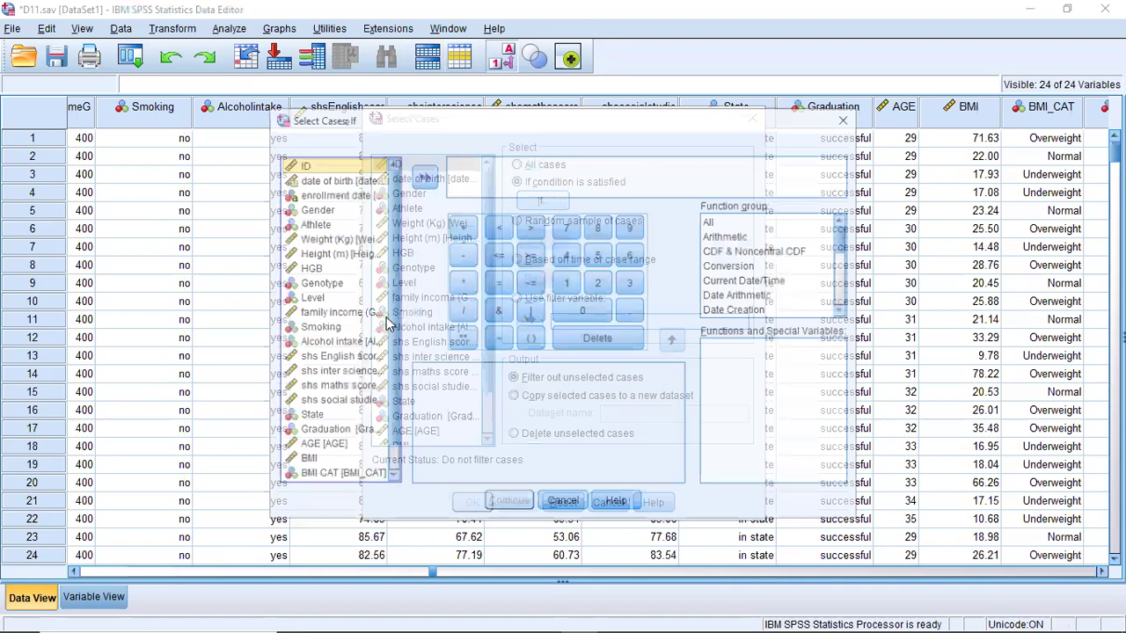
{"action": "scroll", "coordinate": [394, 361], "scroll_direction": "down", "scroll_amount": 2}
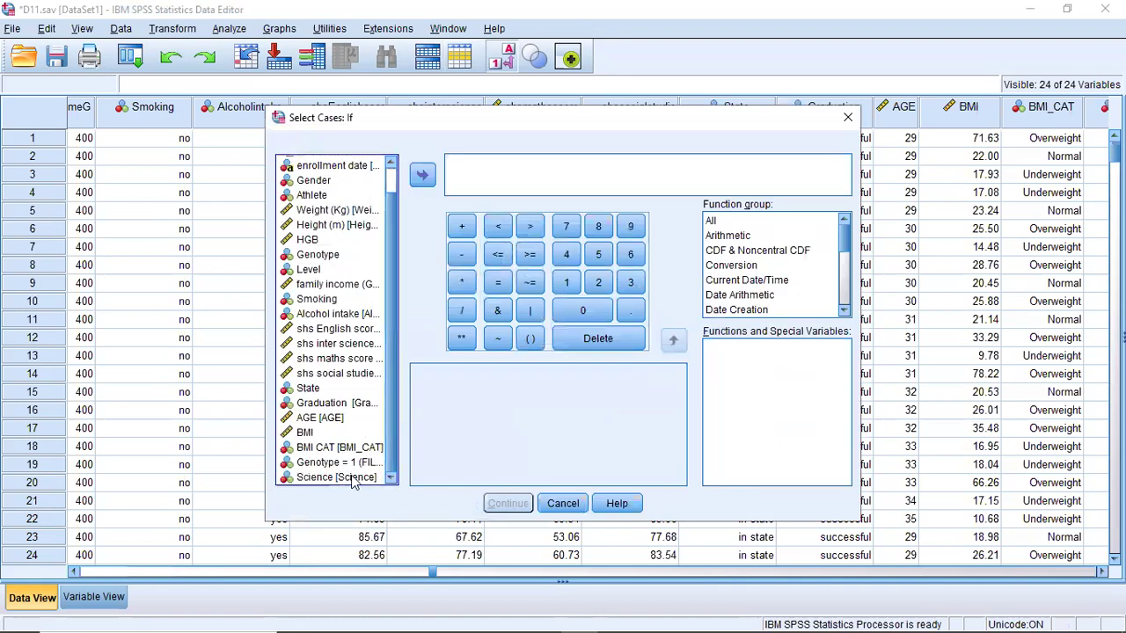
{"action": "left_click", "coordinate": [351, 478]}
{"action": "left_click", "coordinate": [422, 174]}
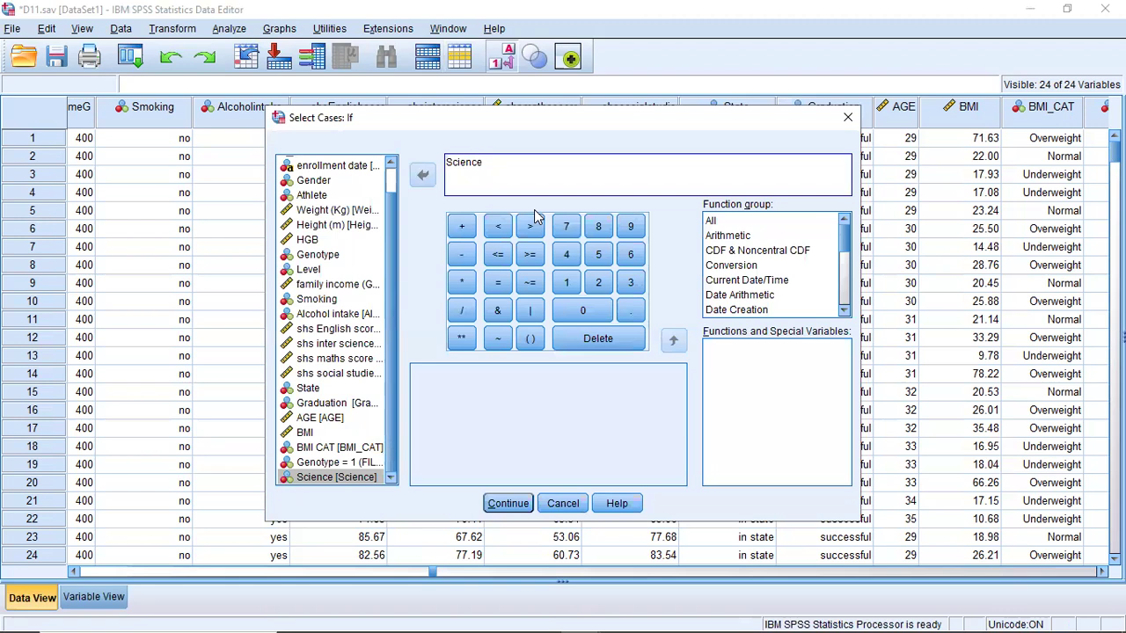
{"action": "left_click", "coordinate": [498, 282]}
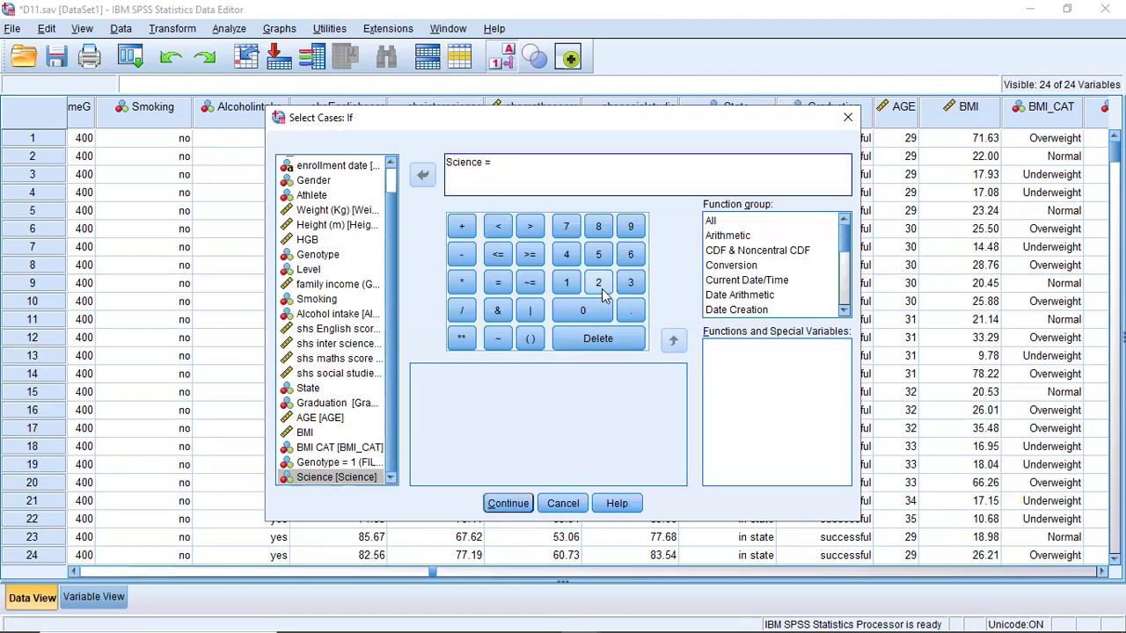
{"action": "left_click", "coordinate": [566, 282]}
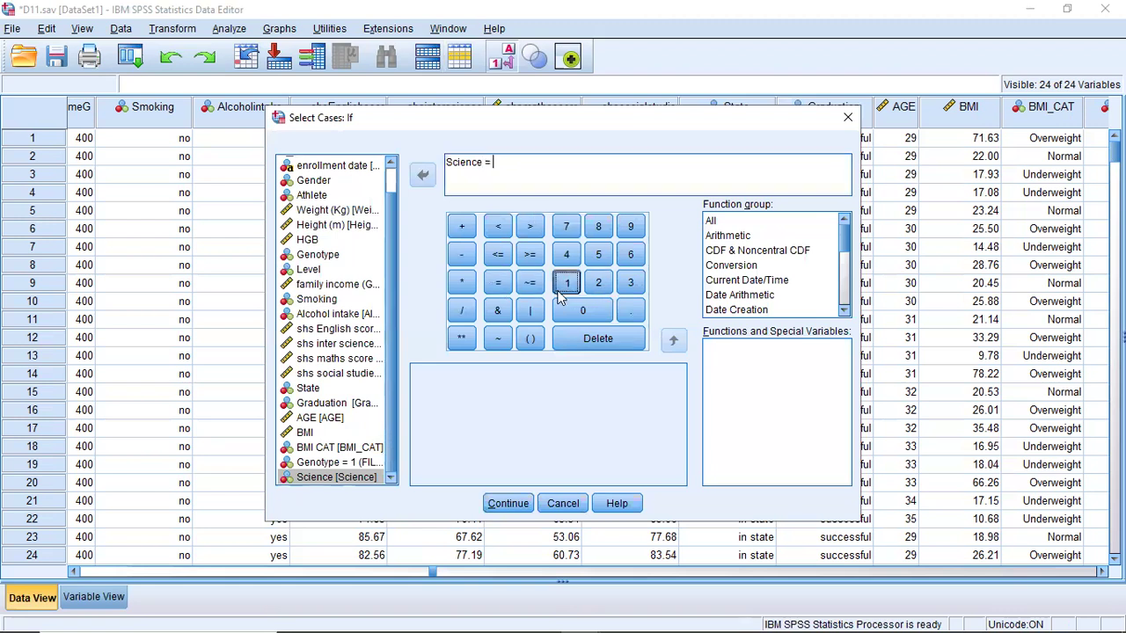
{"action": "left_click", "coordinate": [510, 505]}
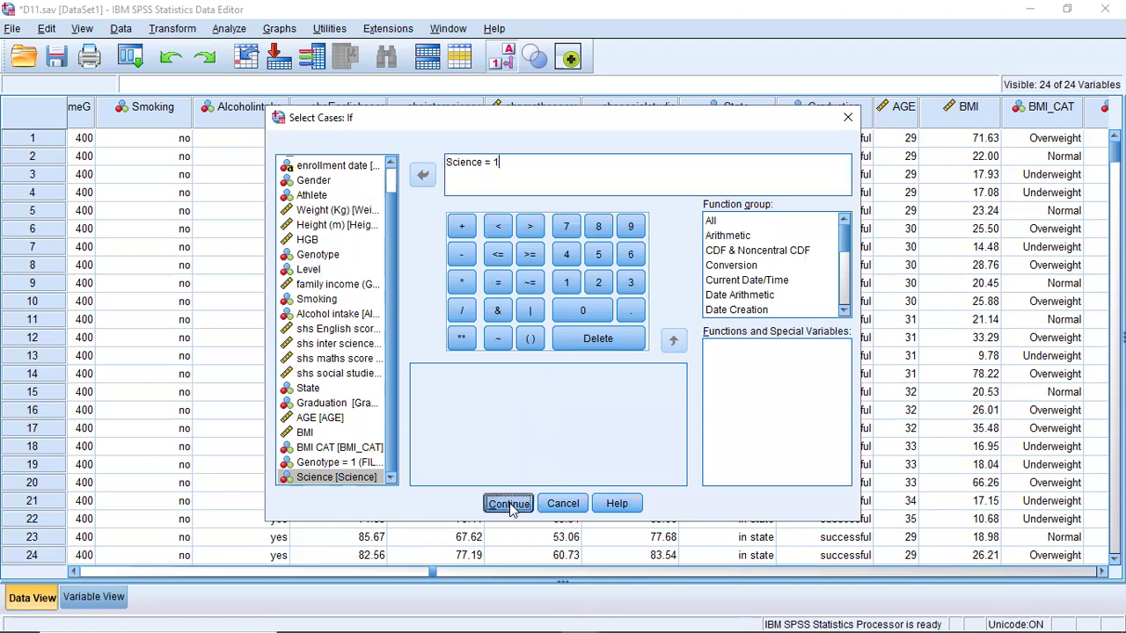
{"action": "left_click", "coordinate": [475, 503]}
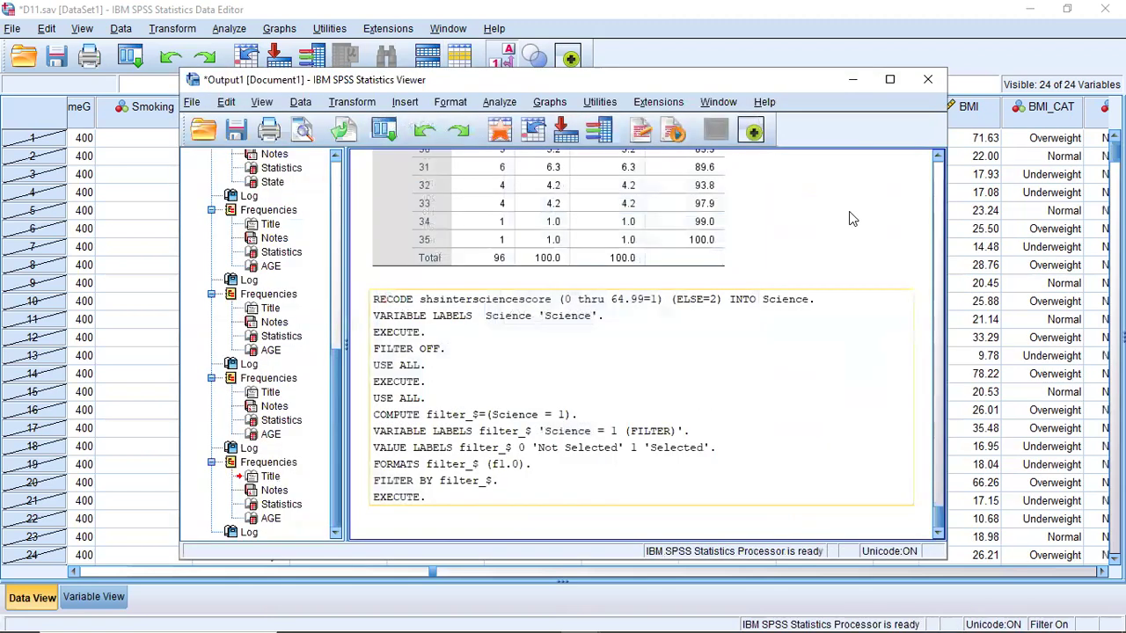
{"action": "left_click", "coordinate": [853, 80]}
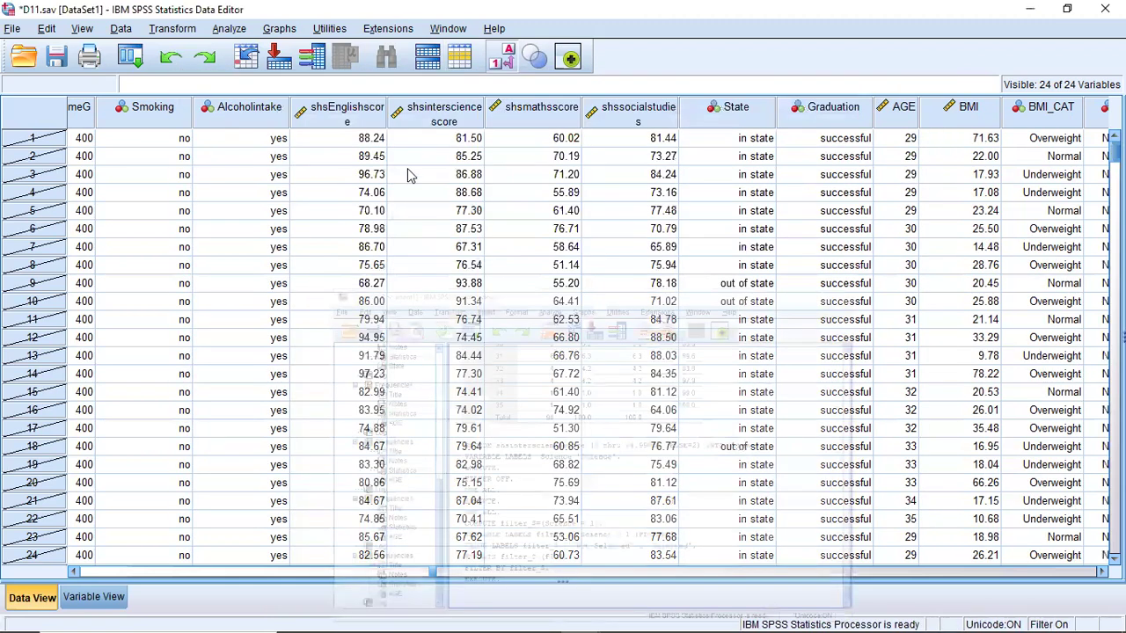
{"action": "left_click", "coordinate": [227, 29]}
{"action": "mouse_move", "coordinate": [270, 72]}
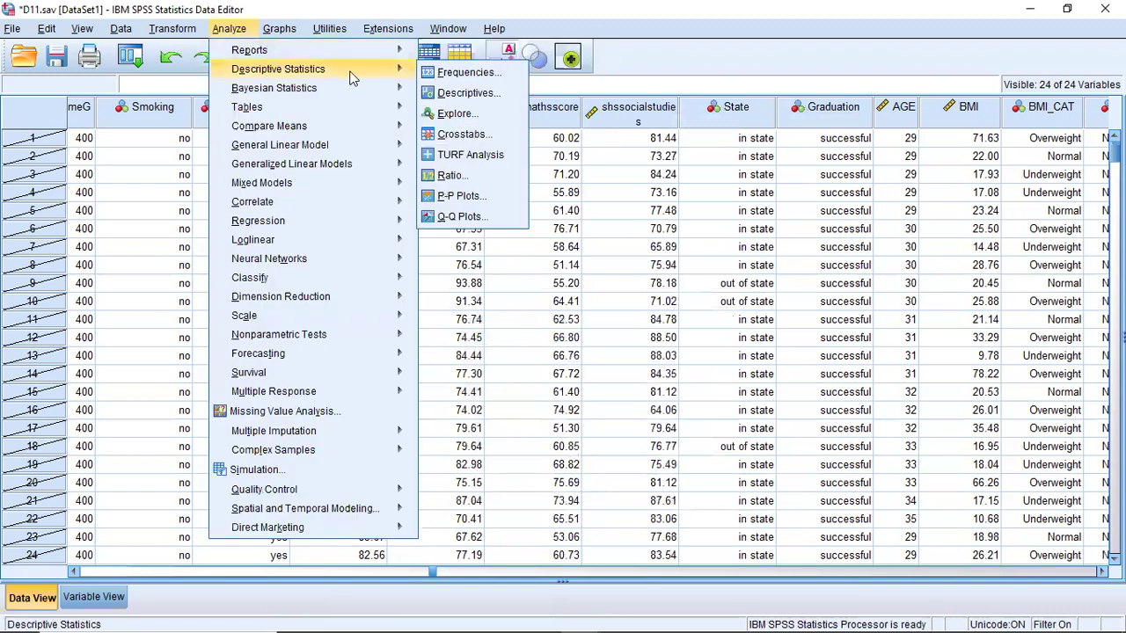
{"action": "left_click", "coordinate": [440, 74]}
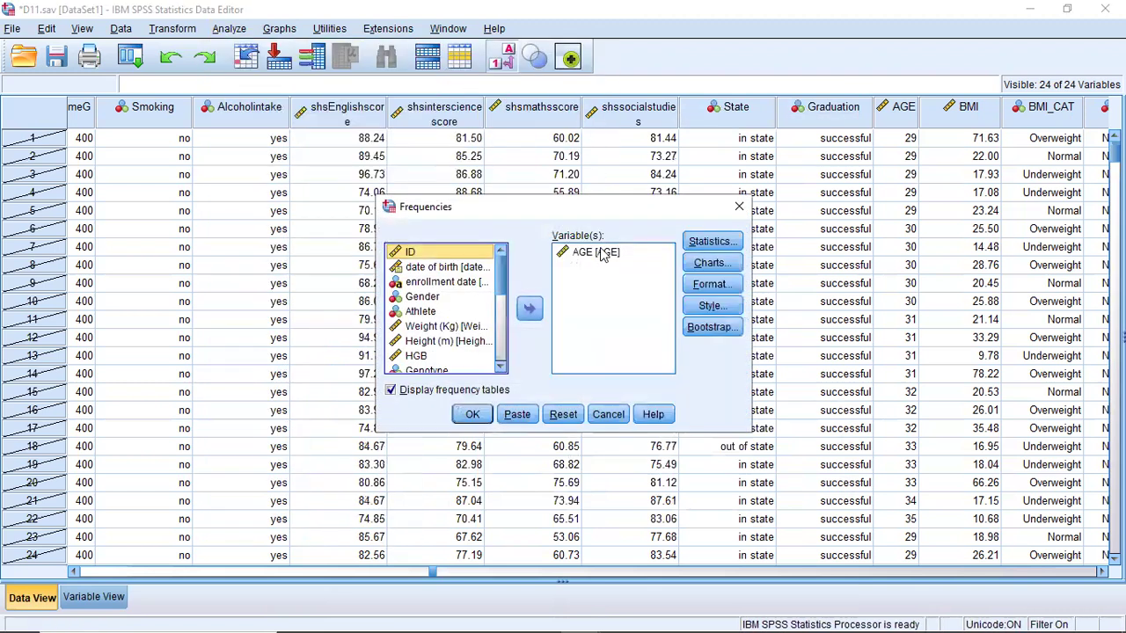
{"action": "left_click", "coordinate": [603, 252]}
{"action": "left_click", "coordinate": [529, 308]}
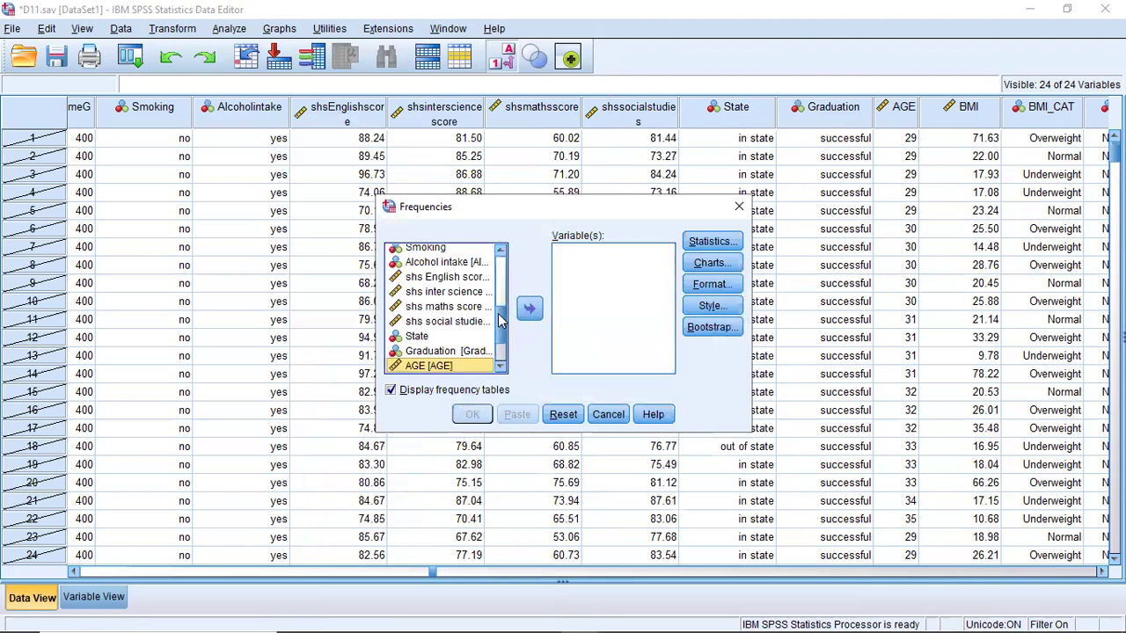
{"action": "scroll", "coordinate": [503, 312], "scroll_direction": "down", "scroll_amount": 2}
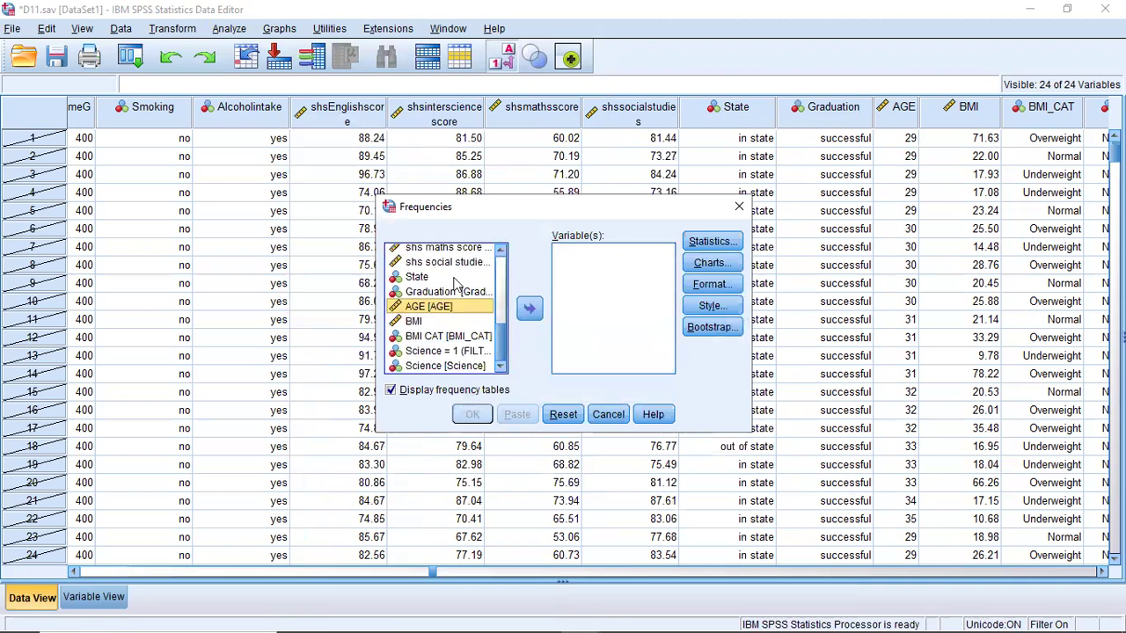
{"action": "left_click_drag", "start_coordinate": [501, 351], "coordinate": [500, 291]}
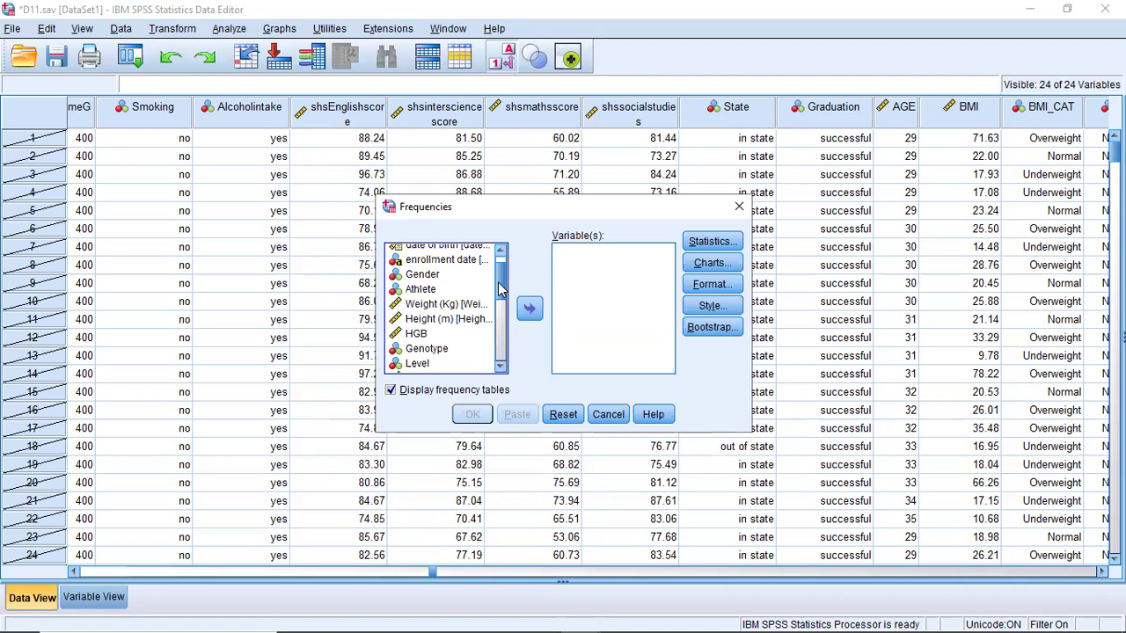
{"action": "left_click", "coordinate": [738, 206]}
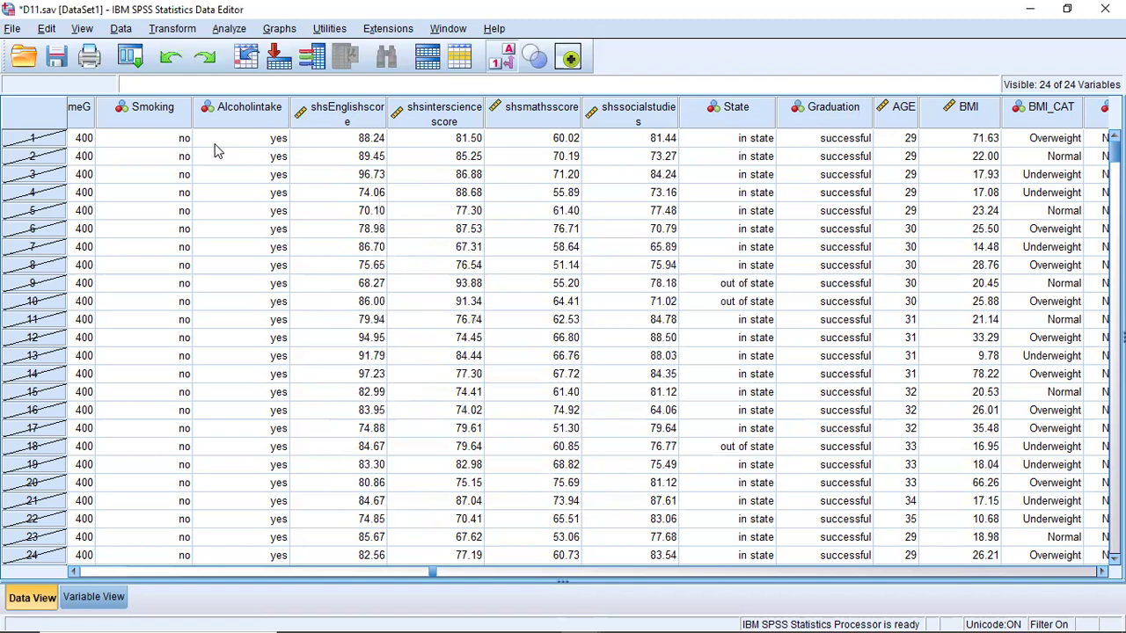
- Reset the Select Cases filter on Science = 1 so all cases are used, and minimize the output viewer
{"action": "left_click", "coordinate": [234, 31]}
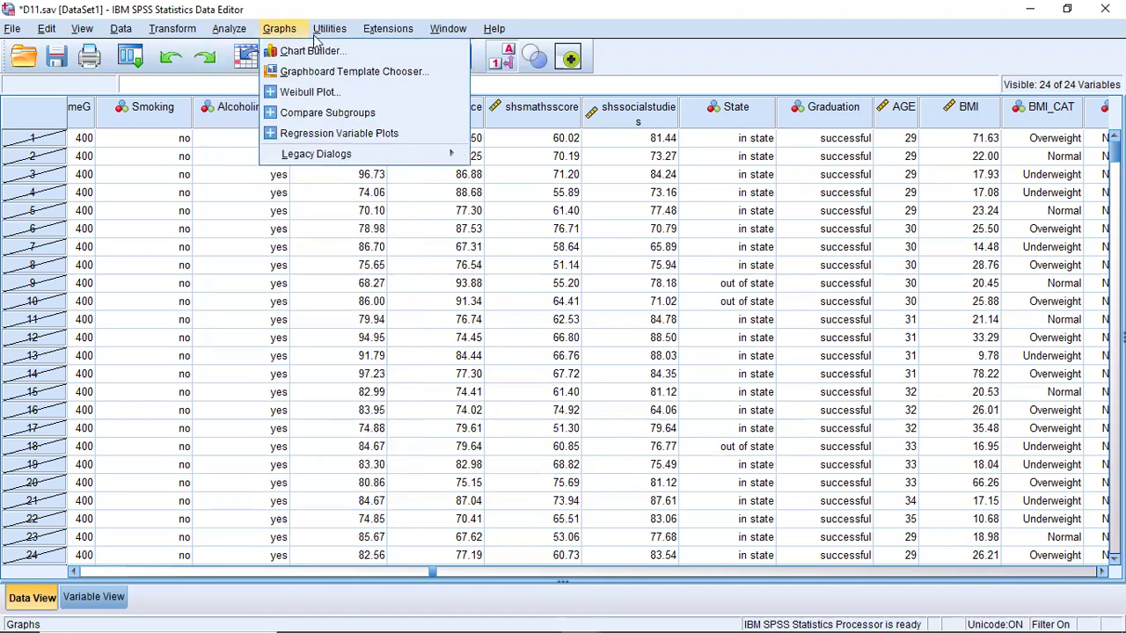
{"action": "left_click", "coordinate": [468, 51]}
{"action": "left_click", "coordinate": [461, 58]}
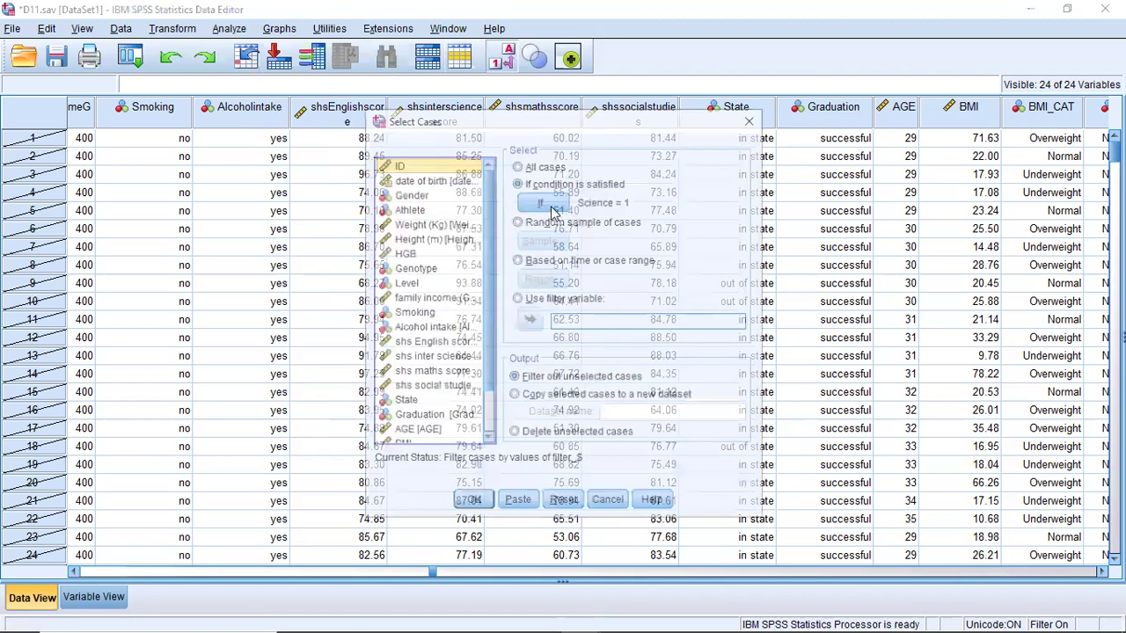
{"action": "left_click", "coordinate": [563, 502]}
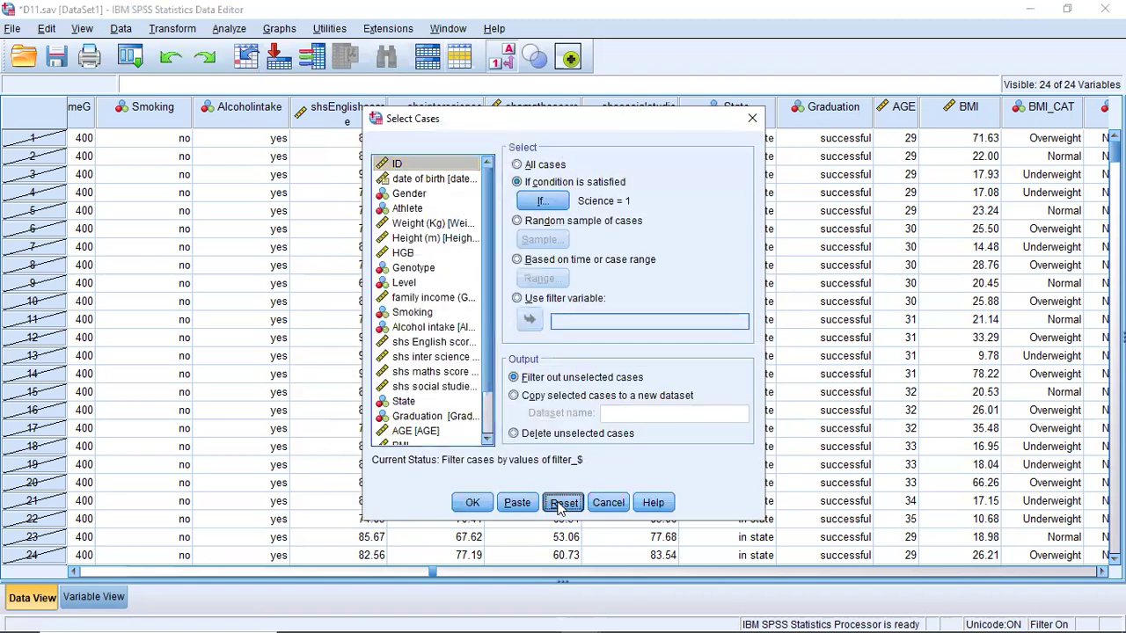
{"action": "left_click", "coordinate": [472, 502]}
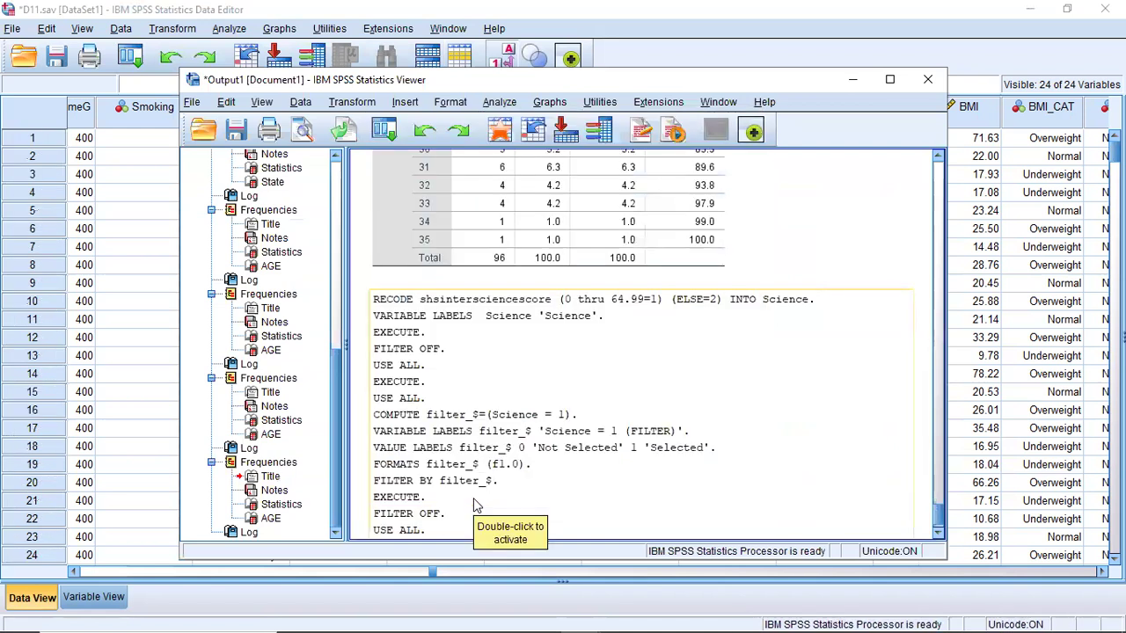
{"action": "left_click", "coordinate": [853, 79]}
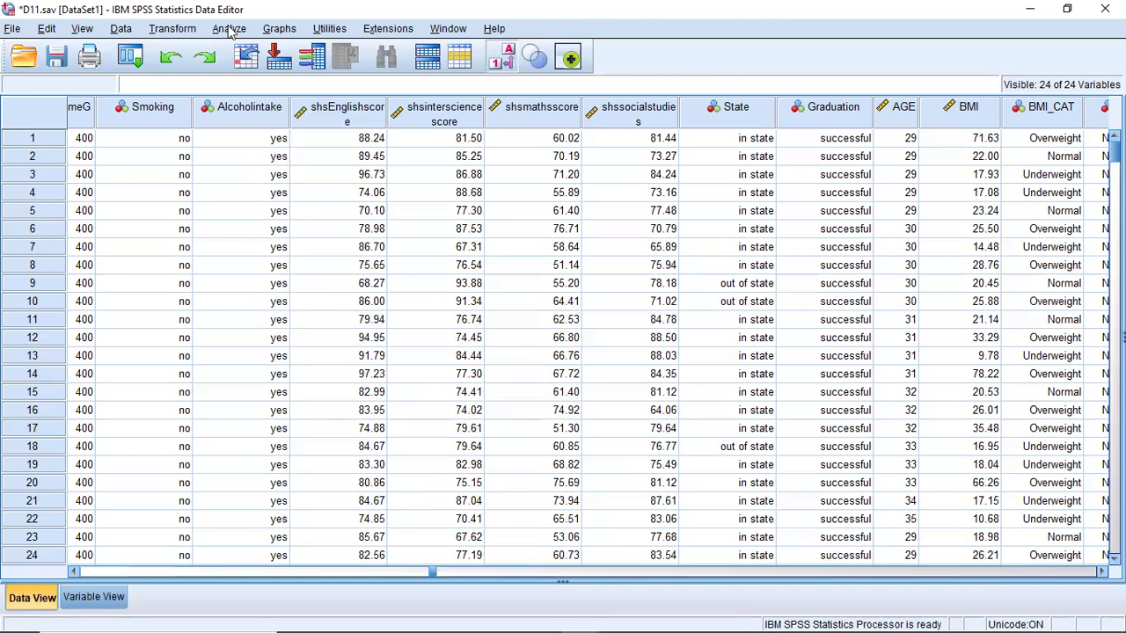
- Run a Frequencies analysis on the Science variable instead of AGE and minimize the output viewer
{"action": "left_click", "coordinate": [228, 28]}
{"action": "mouse_move", "coordinate": [277, 76]}
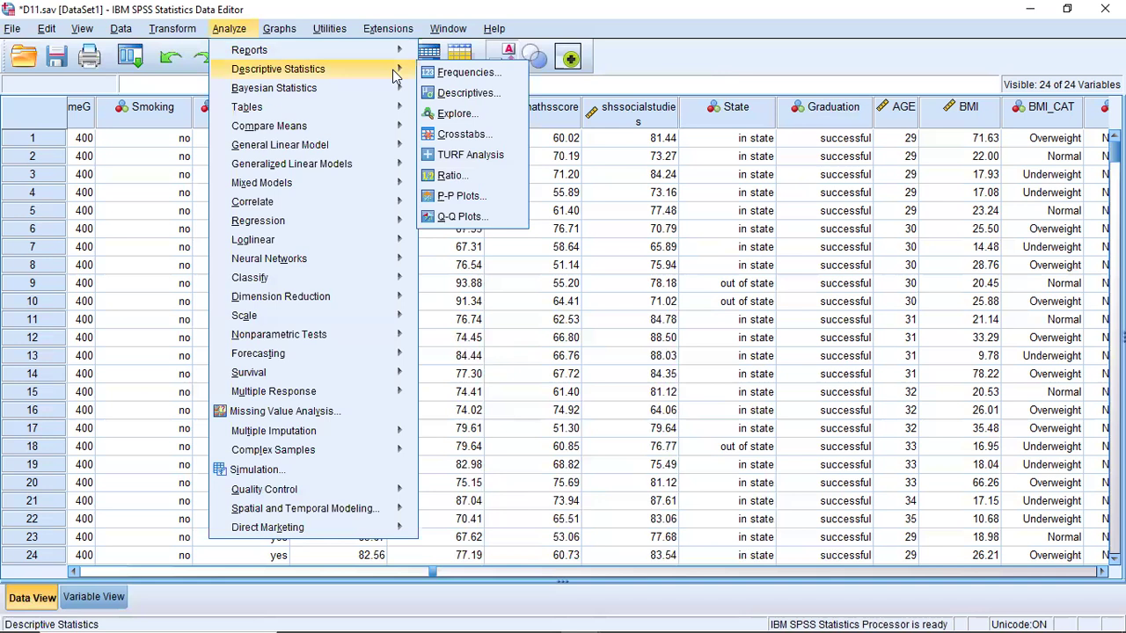
{"action": "left_click", "coordinate": [439, 77]}
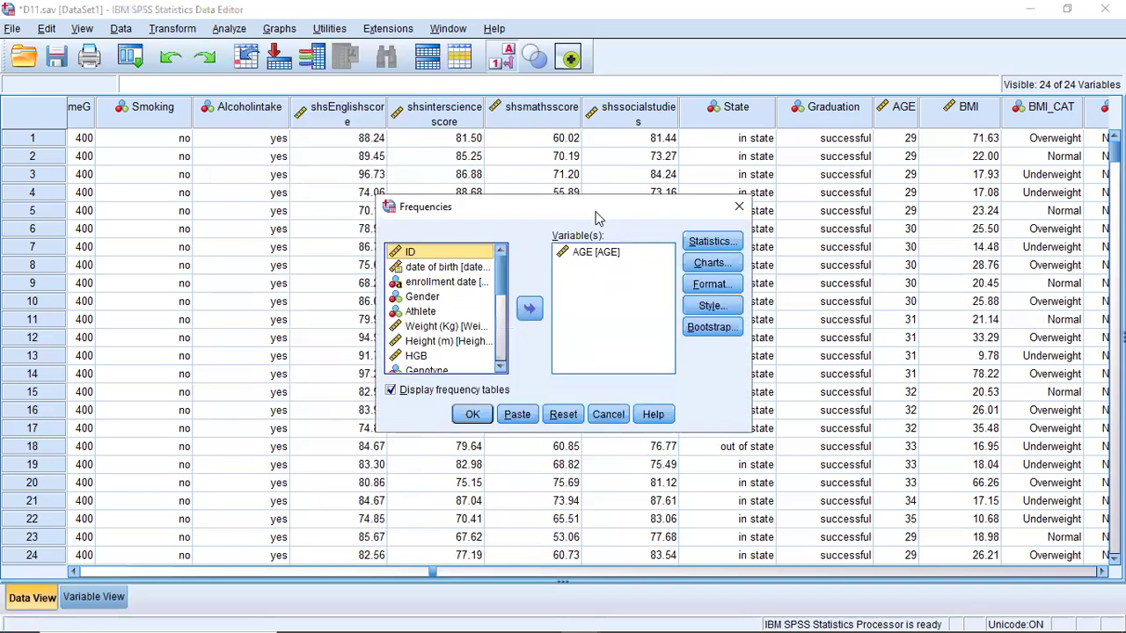
{"action": "left_click", "coordinate": [596, 253]}
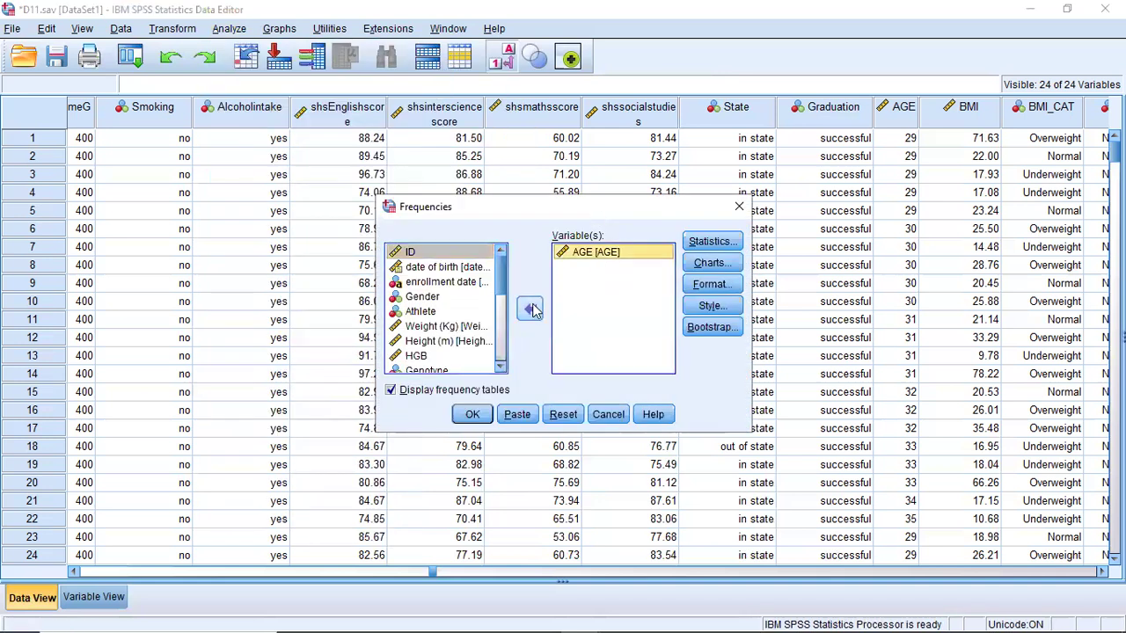
{"action": "left_click", "coordinate": [531, 308]}
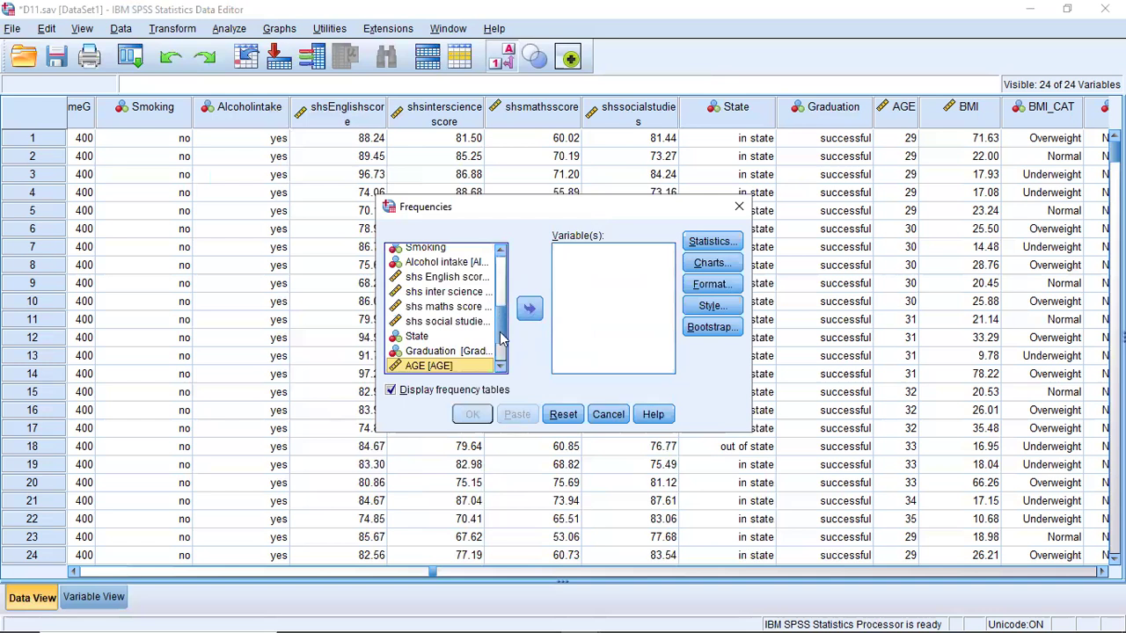
{"action": "left_click_drag", "start_coordinate": [502, 337], "coordinate": [503, 357]}
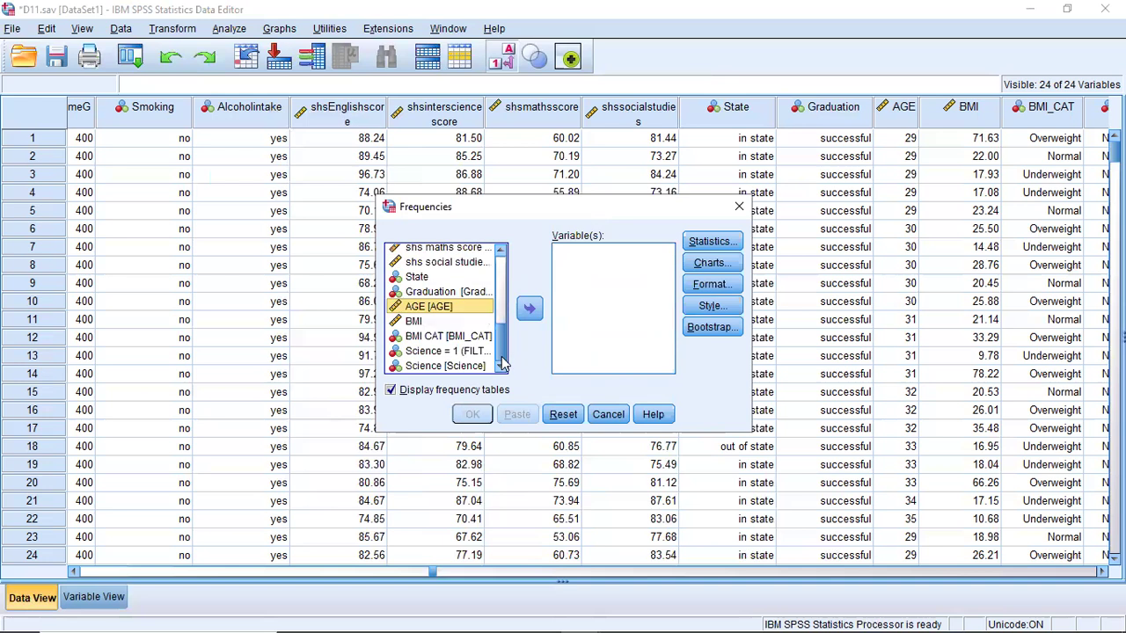
{"action": "left_click", "coordinate": [478, 367]}
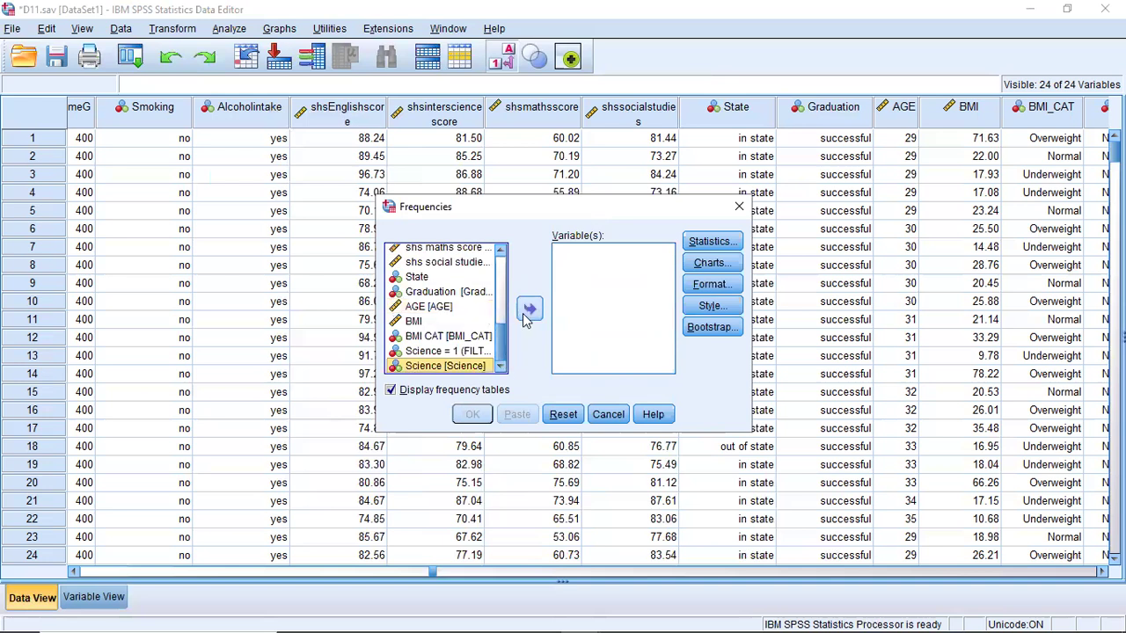
{"action": "left_click", "coordinate": [530, 308]}
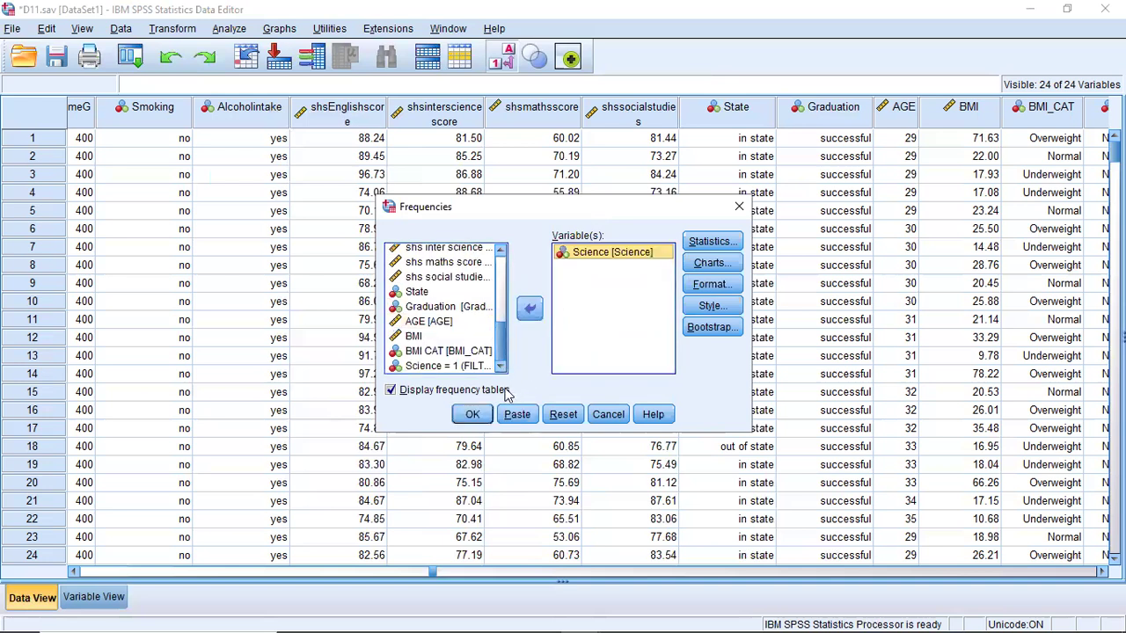
{"action": "left_click", "coordinate": [480, 417]}
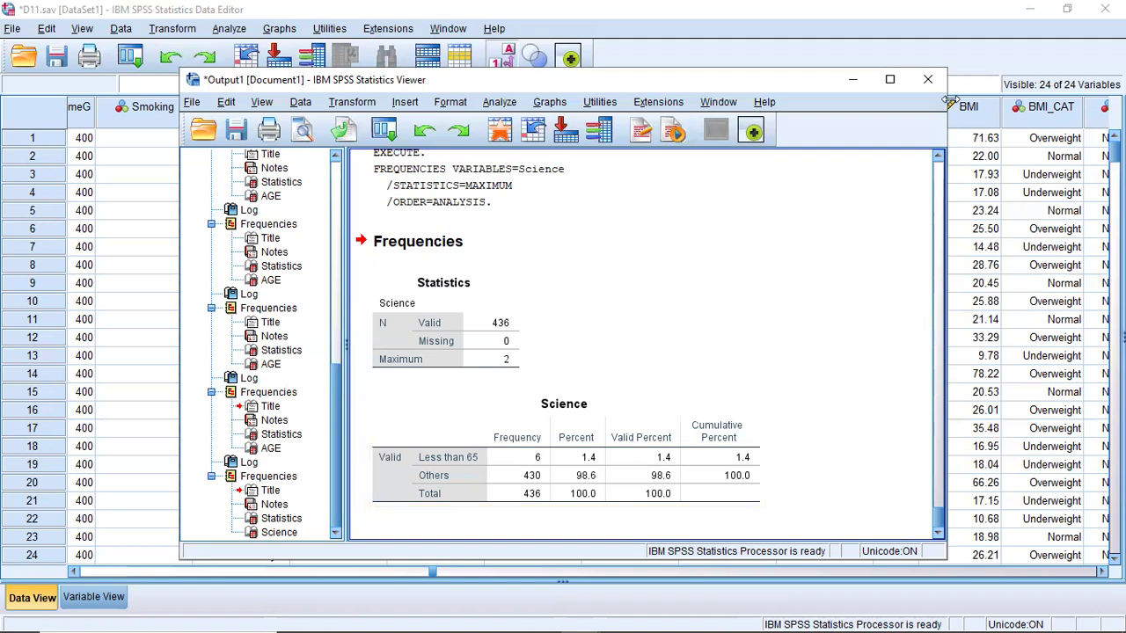
{"action": "left_click", "coordinate": [853, 80]}
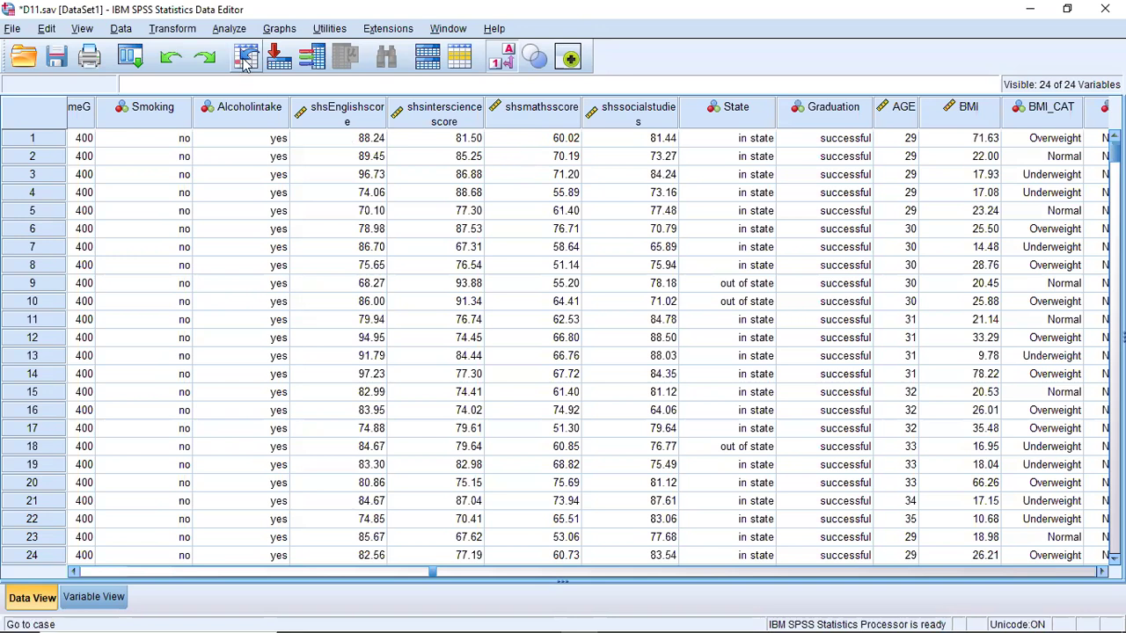
- Set up a Frequencies analysis with BMI as the only variable, replacing Science
{"action": "left_click", "coordinate": [458, 60]}
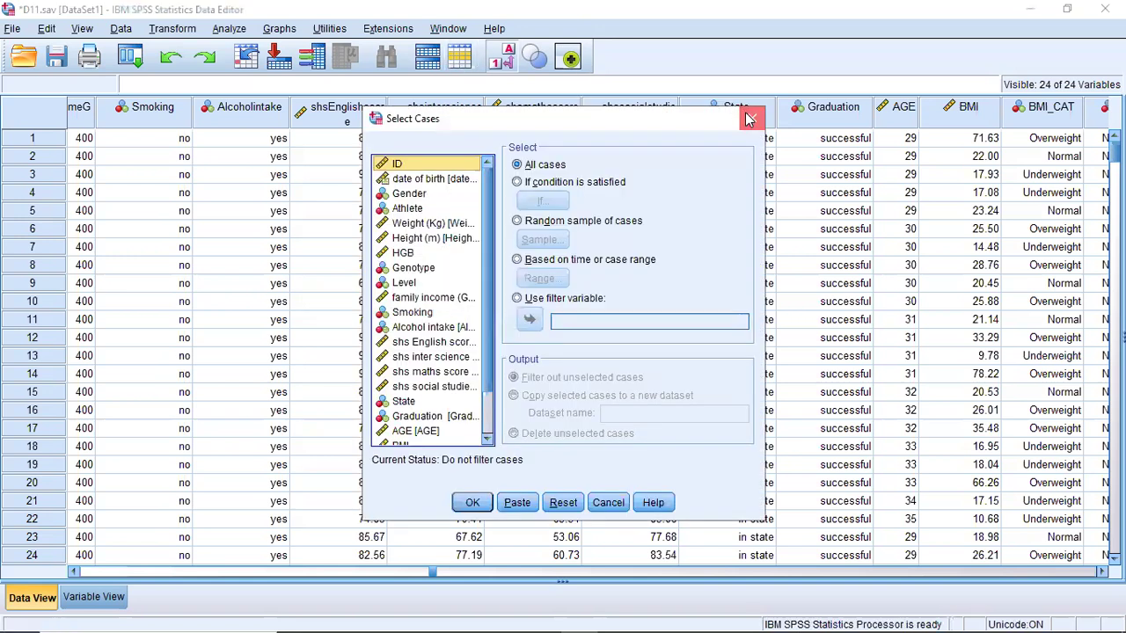
{"action": "left_click", "coordinate": [752, 117]}
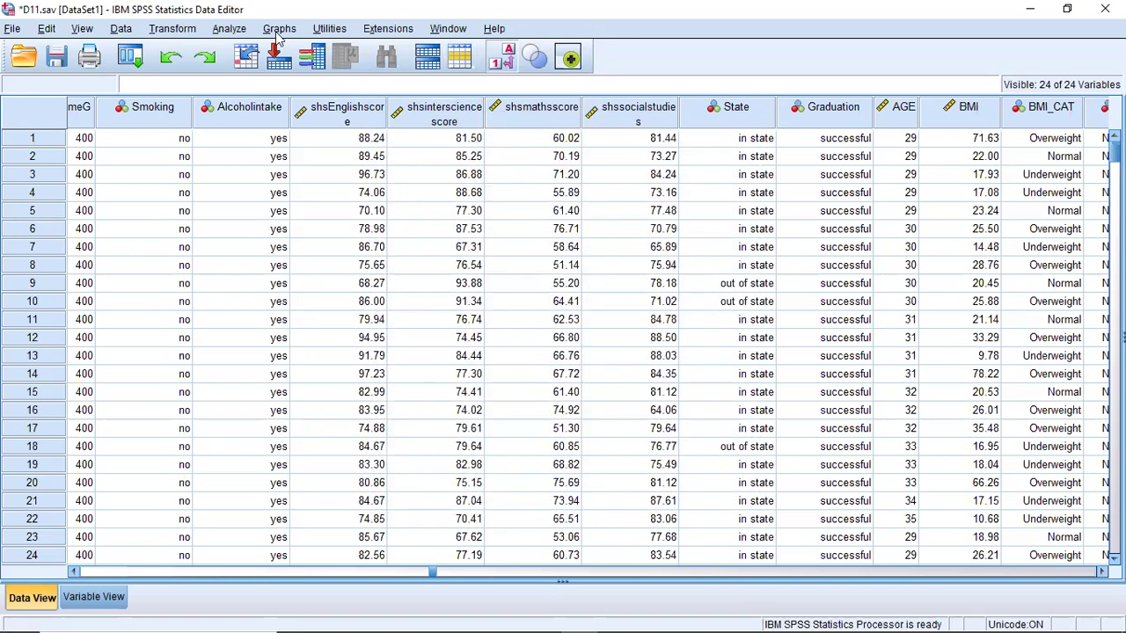
{"action": "left_click", "coordinate": [231, 34]}
{"action": "mouse_move", "coordinate": [290, 70]}
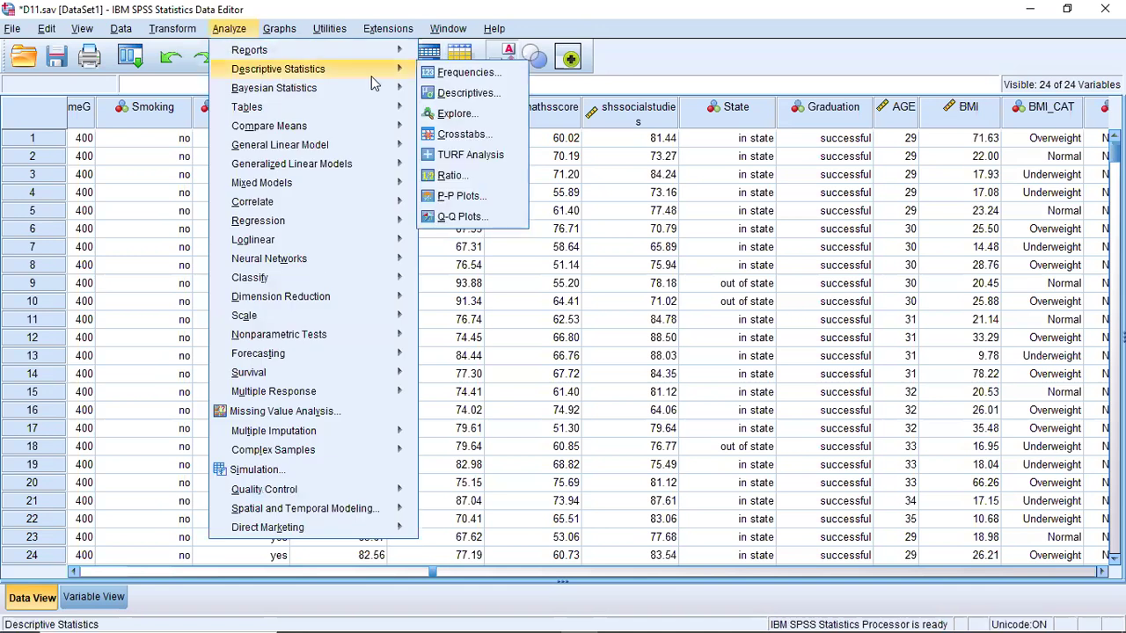
{"action": "left_click", "coordinate": [446, 76]}
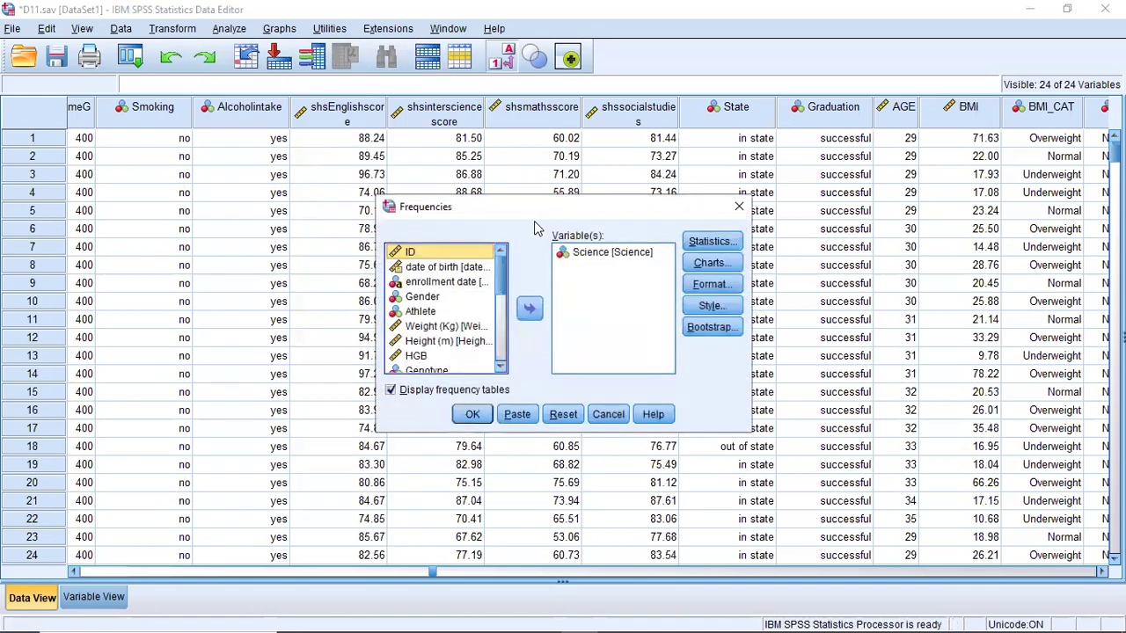
{"action": "left_click", "coordinate": [613, 253]}
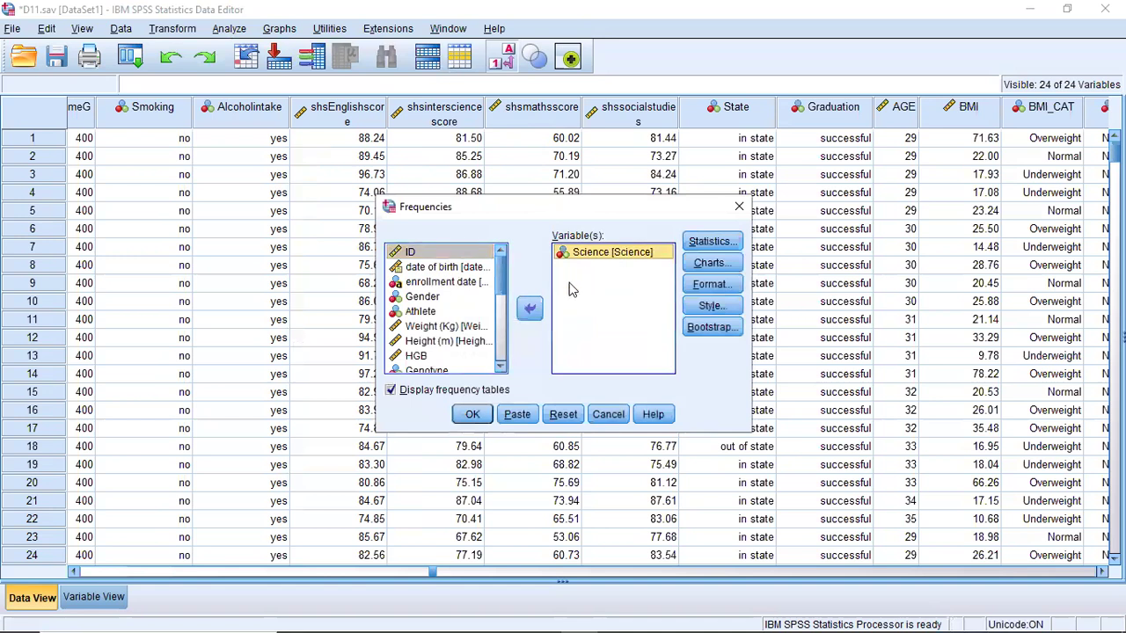
{"action": "left_click", "coordinate": [533, 309]}
{"action": "mouse_move", "coordinate": [504, 345]}
{"action": "left_mouse_down"}
{"action": "mouse_move", "coordinate": [504, 287]}
{"action": "mouse_move", "coordinate": [505, 343]}
{"action": "left_mouse_up"}
{"action": "left_click", "coordinate": [432, 332]}
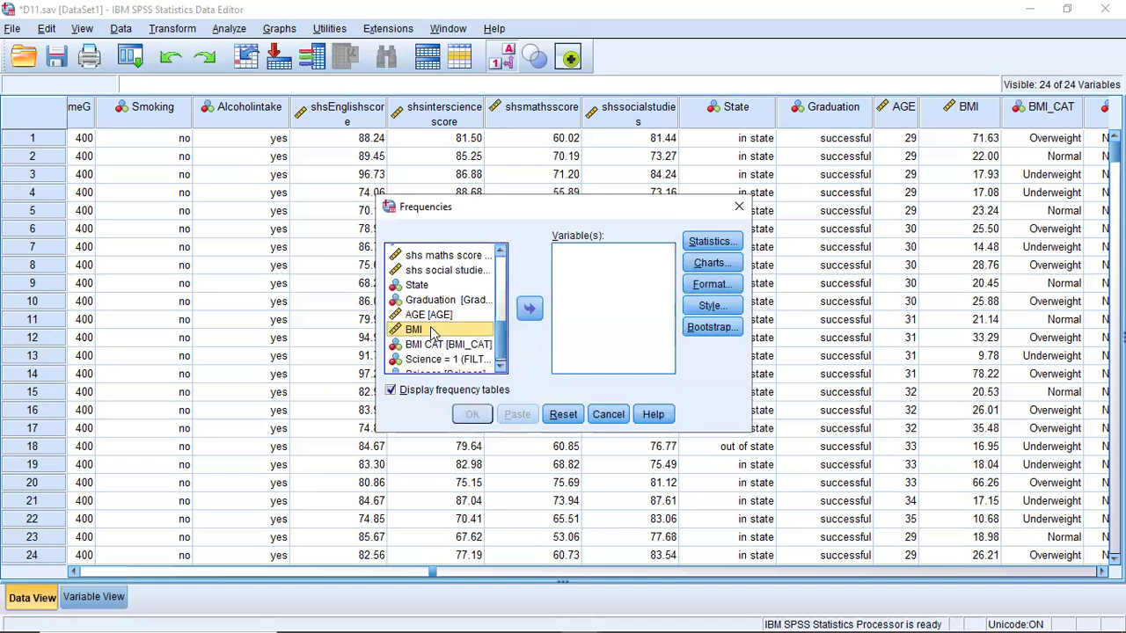
{"action": "left_click", "coordinate": [529, 308]}
- Request the mode instead of the maximum for BMI, run the Frequencies analysis, and minimize the output viewer
{"action": "left_click", "coordinate": [712, 243]}
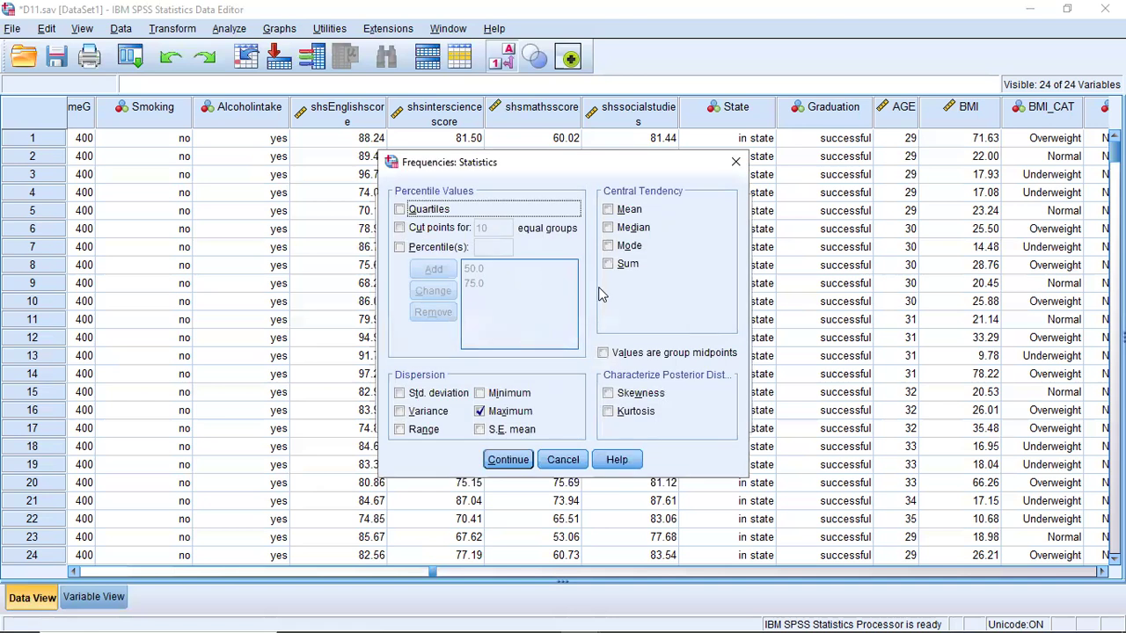
{"action": "left_click", "coordinate": [608, 246]}
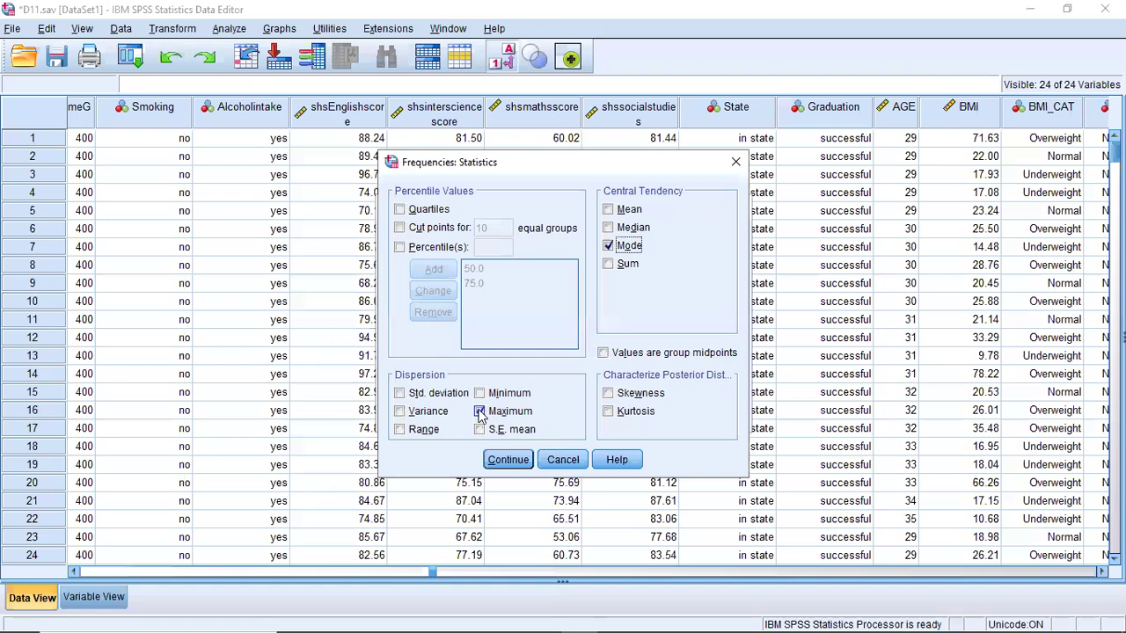
{"action": "left_click", "coordinate": [498, 461]}
{"action": "left_click", "coordinate": [473, 414]}
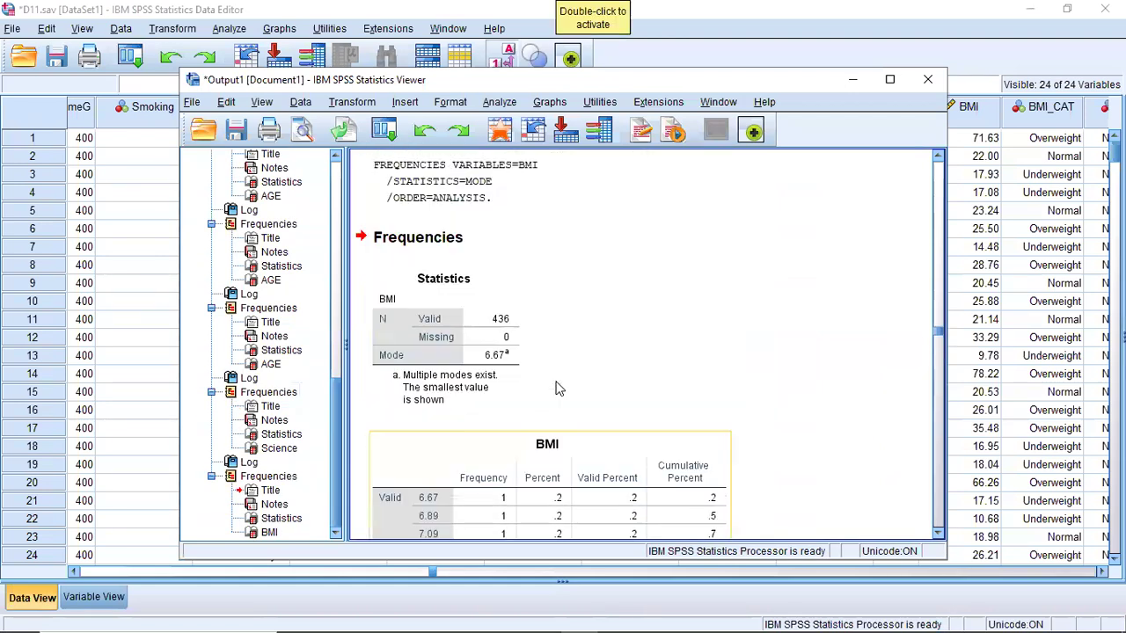
{"action": "scroll", "coordinate": [556, 388], "scroll_direction": "down", "scroll_amount": 2}
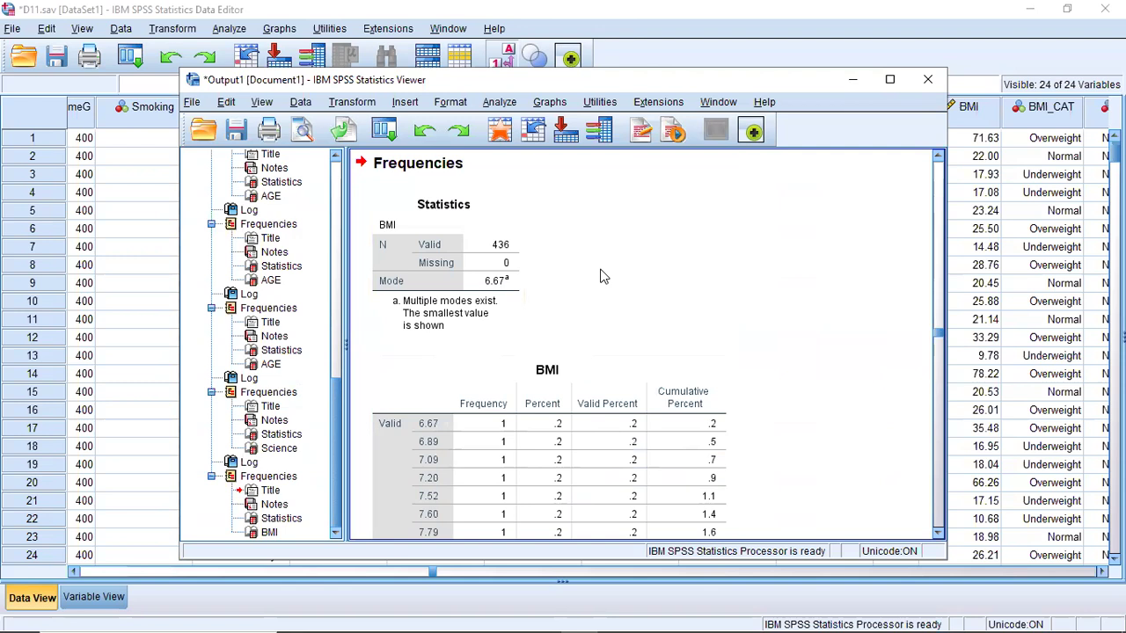
{"action": "left_click", "coordinate": [856, 85]}
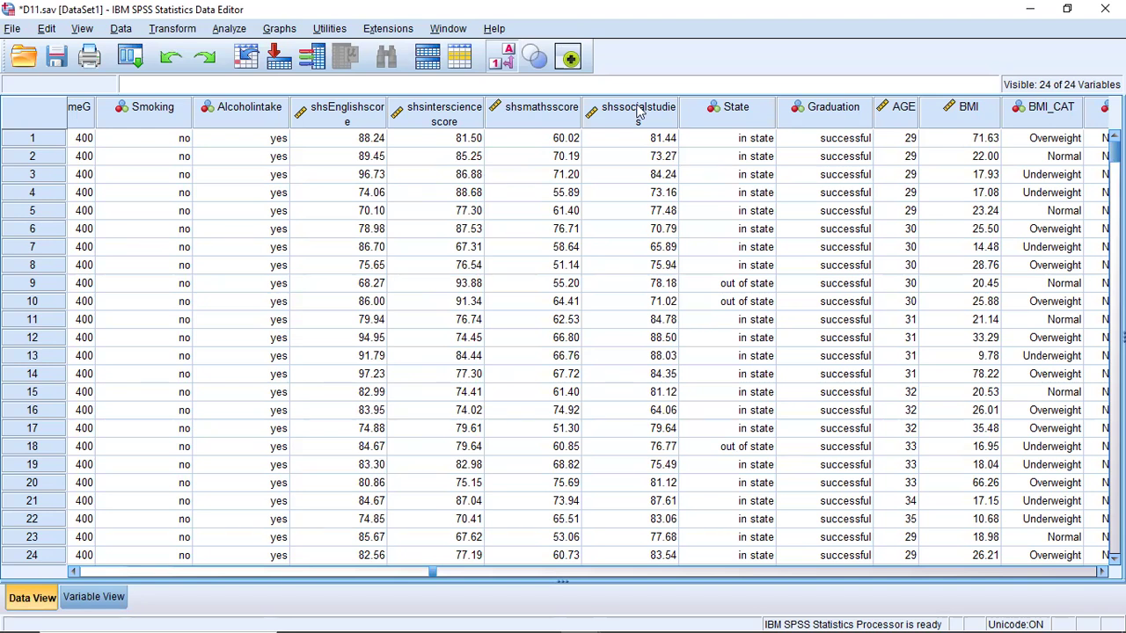
{"action": "left_click", "coordinate": [230, 29]}
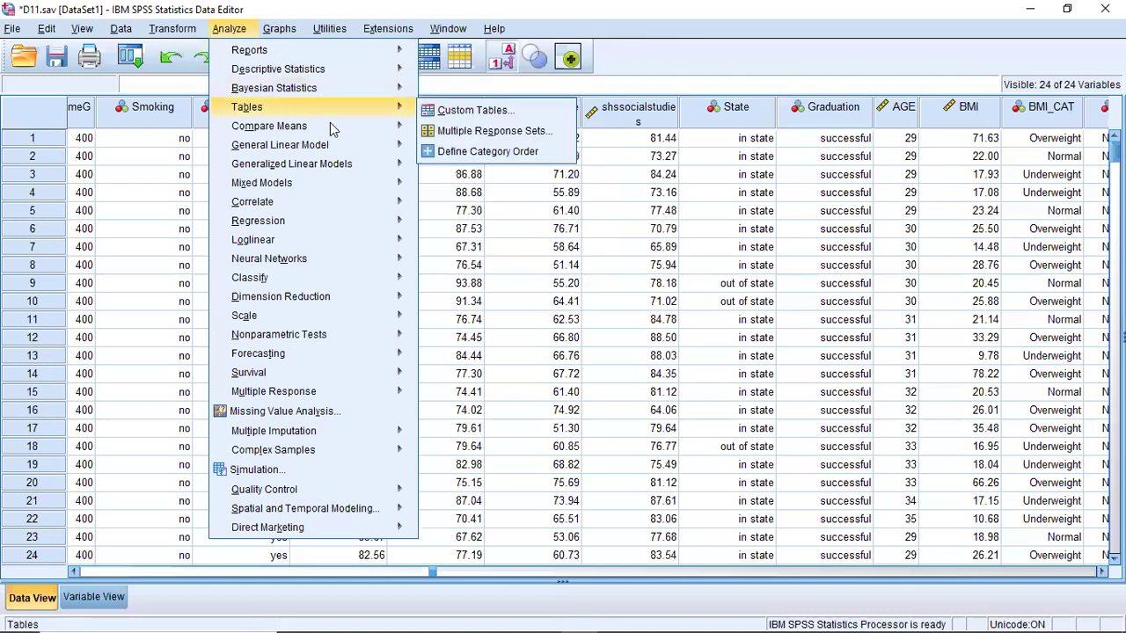
{"action": "mouse_move", "coordinate": [345, 130]}
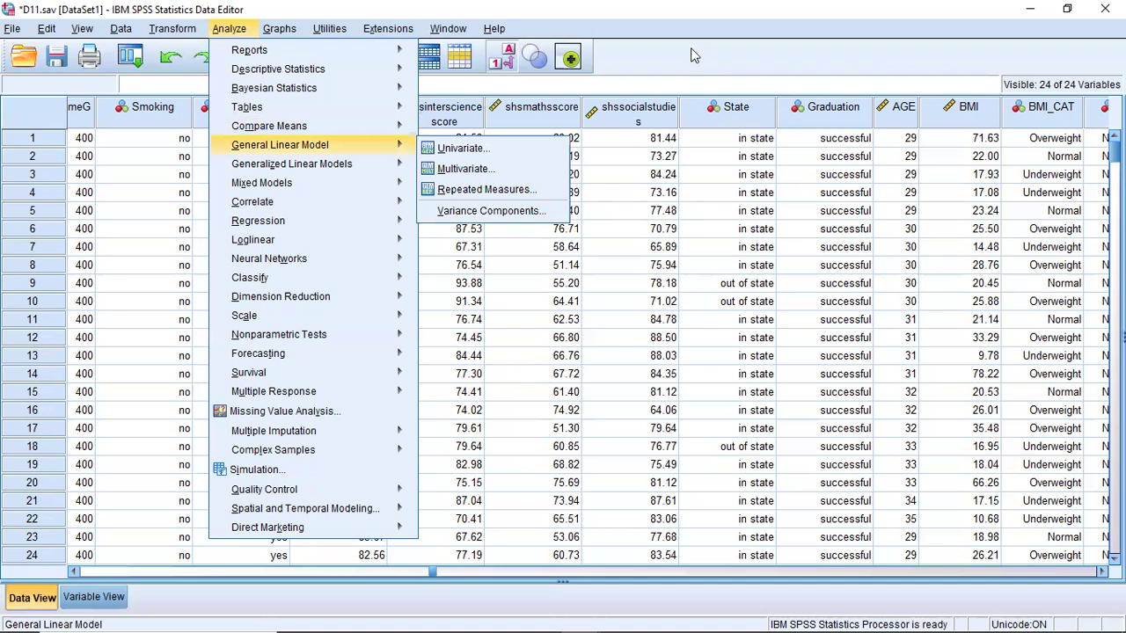
{"action": "left_click", "coordinate": [516, 63]}
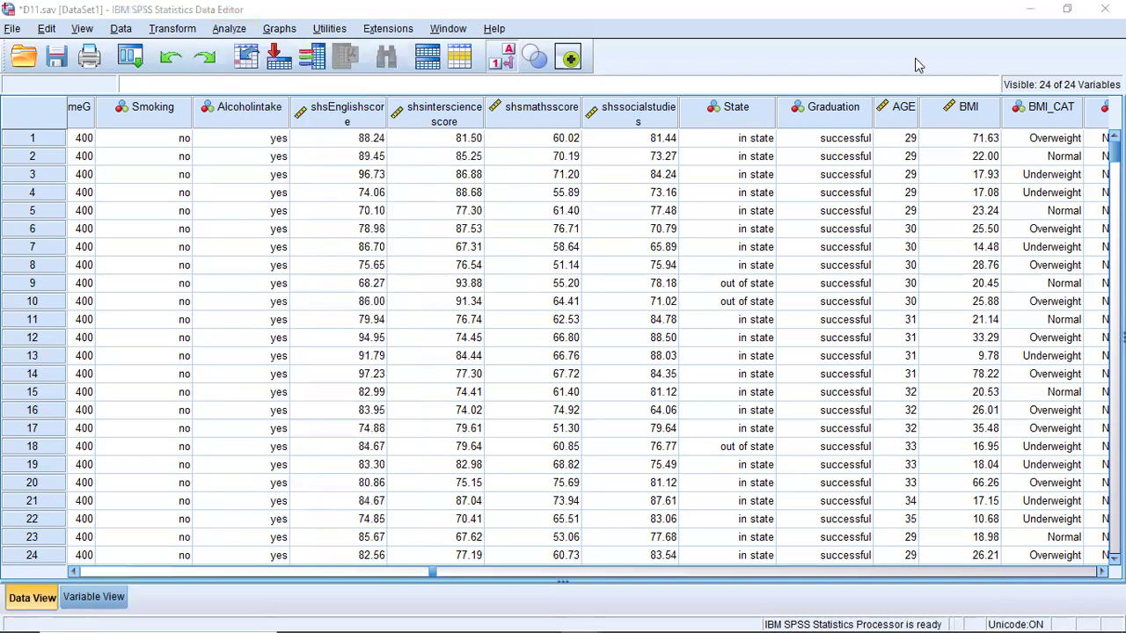